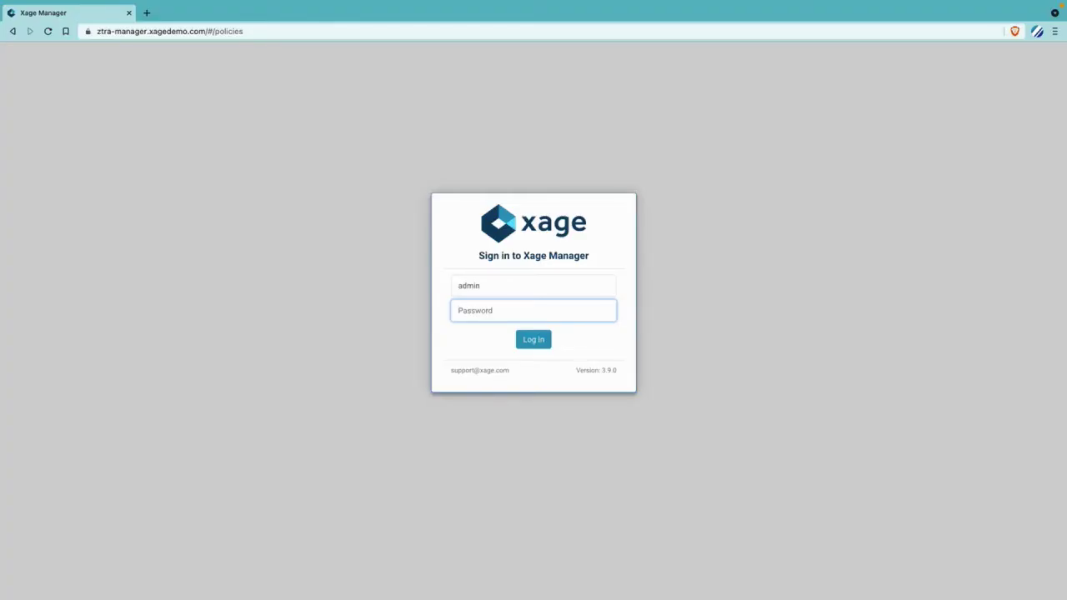
- Sign in to Xage Manager and filter the Policies list by the name 'demo'
{"action": "type", "text": "••••••••••"}
{"action": "key", "text": "Return"}
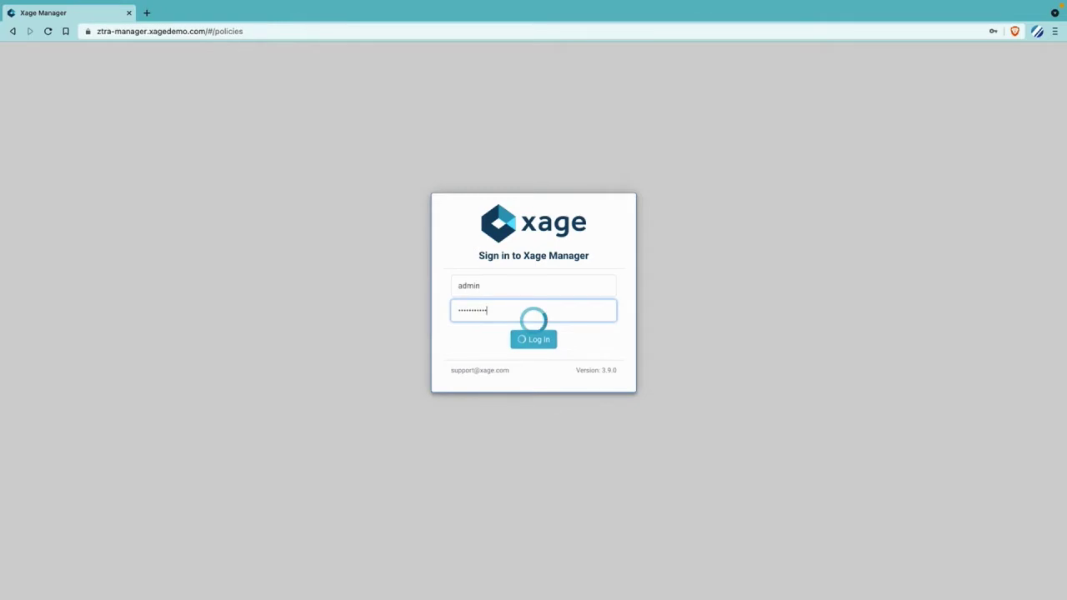
{"action": "left_click", "coordinate": [269, 153]}
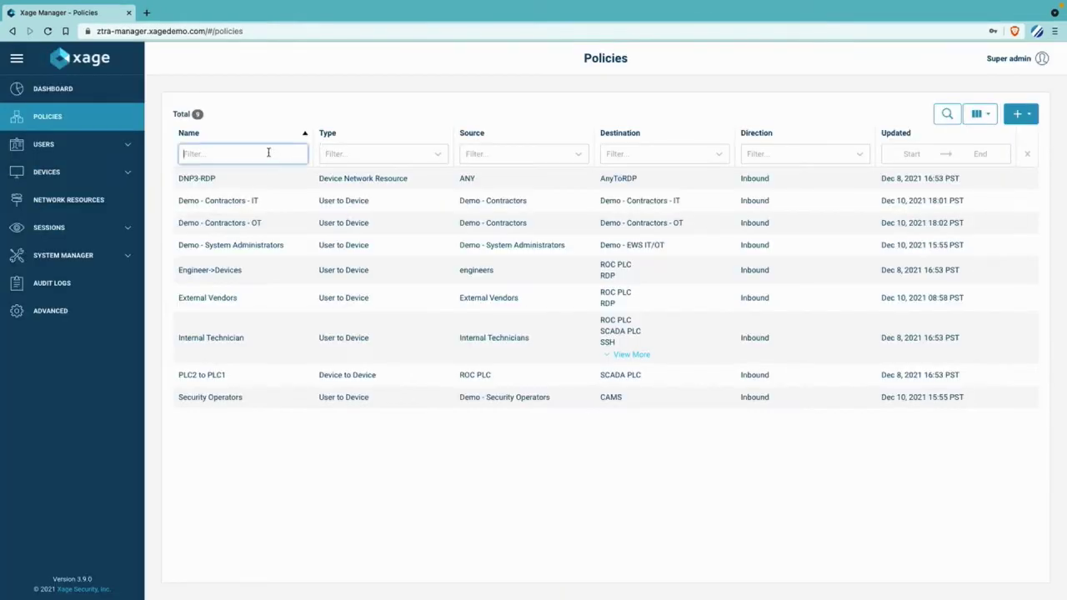
{"action": "type", "text": "demo"}
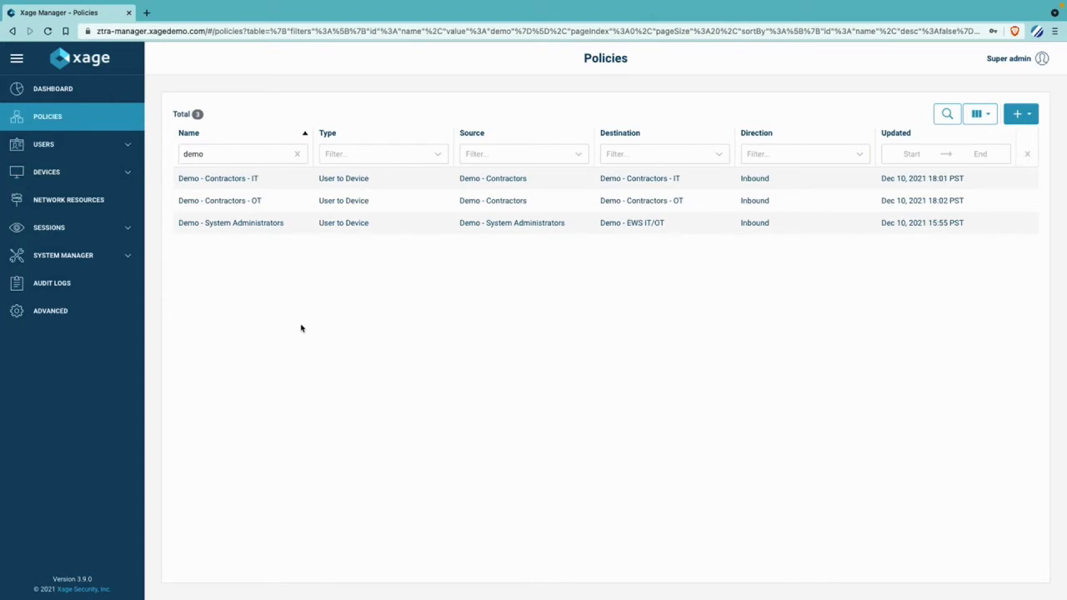
{"action": "left_click", "coordinate": [264, 185]}
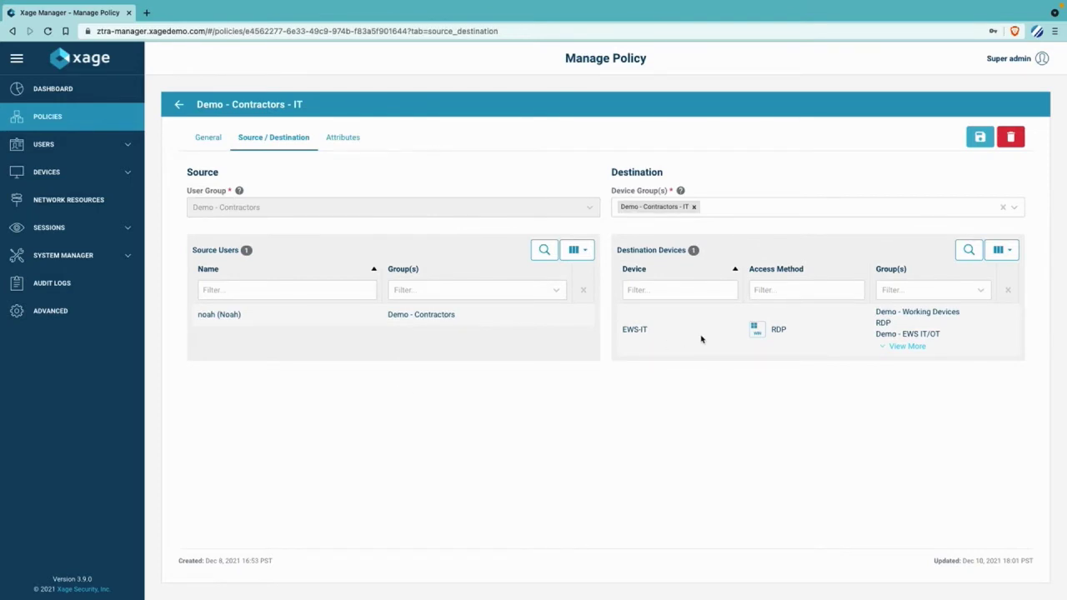
{"action": "left_click", "coordinate": [362, 141]}
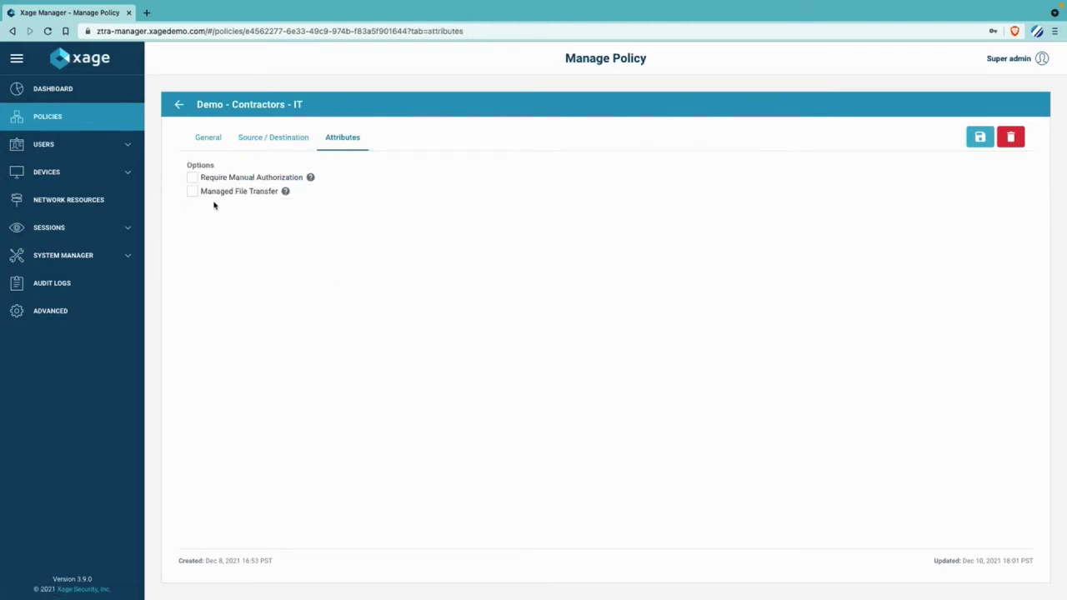
{"action": "left_click", "coordinate": [259, 141]}
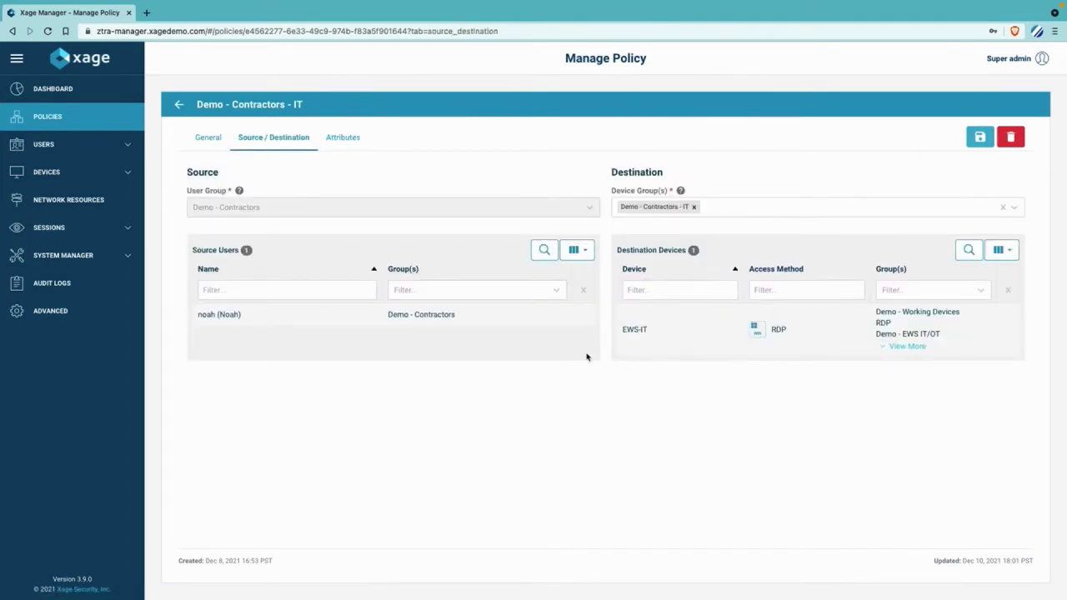
{"action": "left_click", "coordinate": [179, 105]}
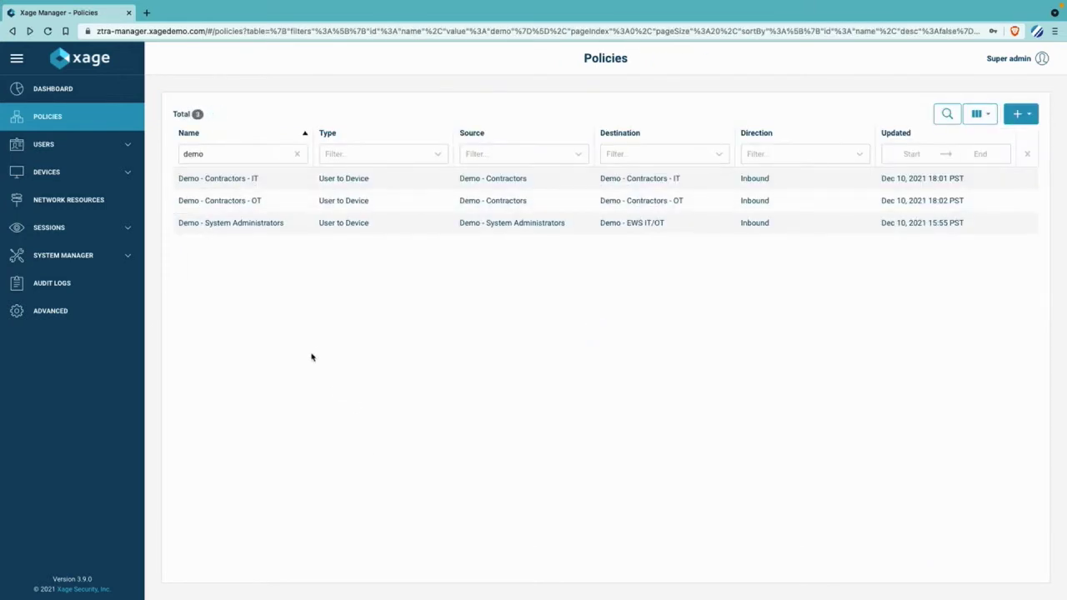
{"action": "left_click", "coordinate": [267, 215]}
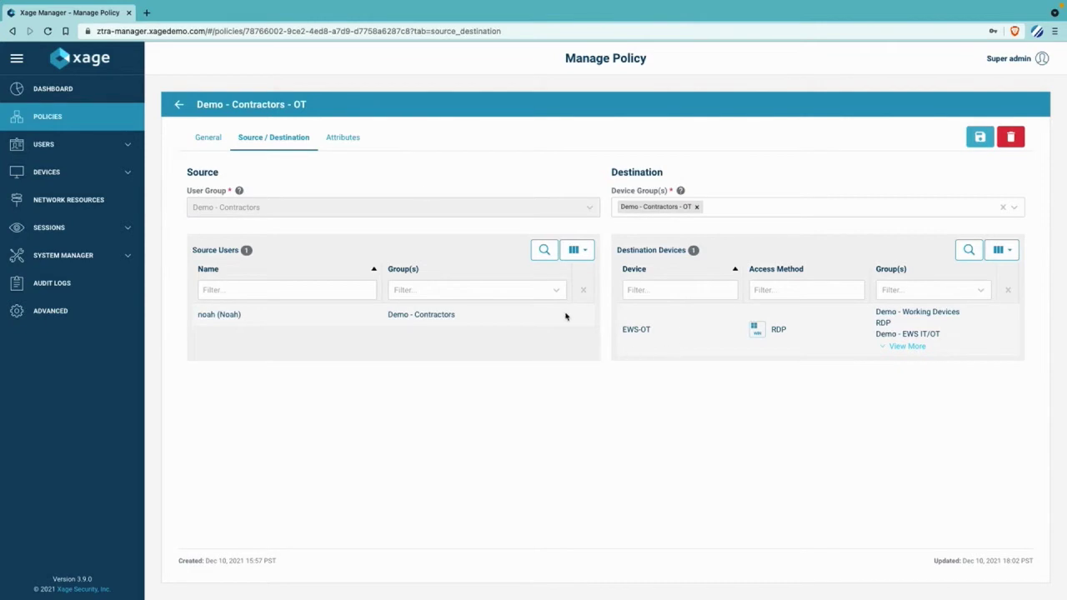
{"action": "left_click", "coordinate": [362, 143]}
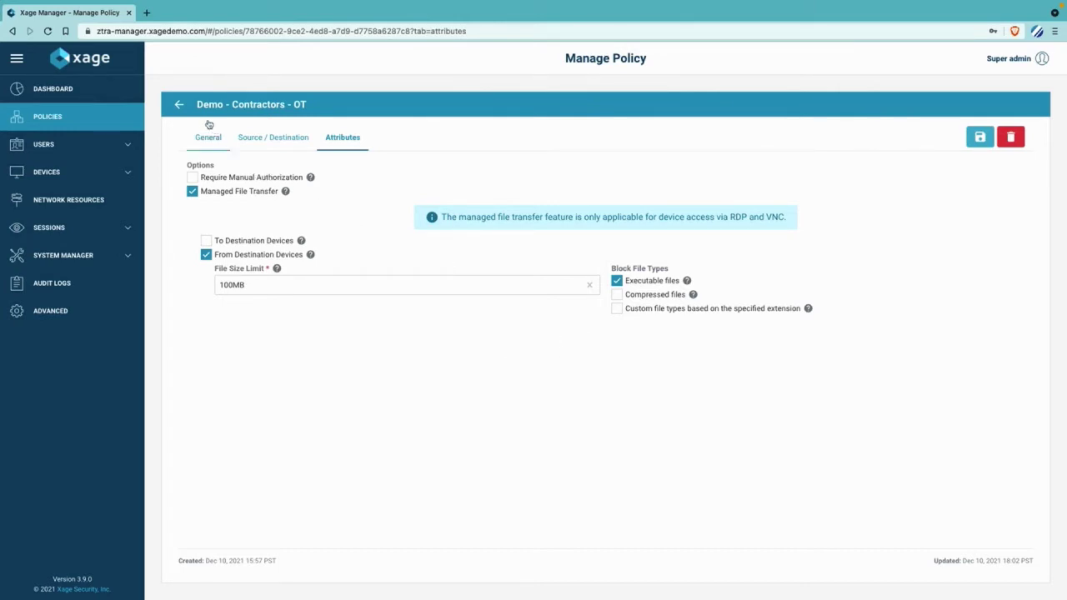
{"action": "left_click", "coordinate": [179, 105]}
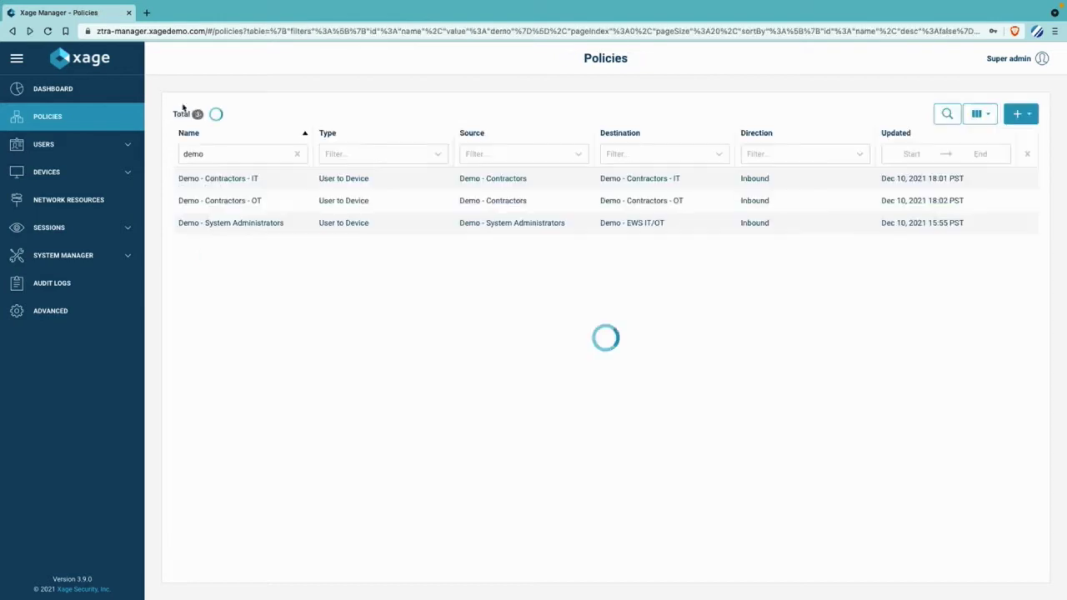
- Open the Demo - System Administrators policy and view its file transfer attributes
{"action": "left_click", "coordinate": [391, 225]}
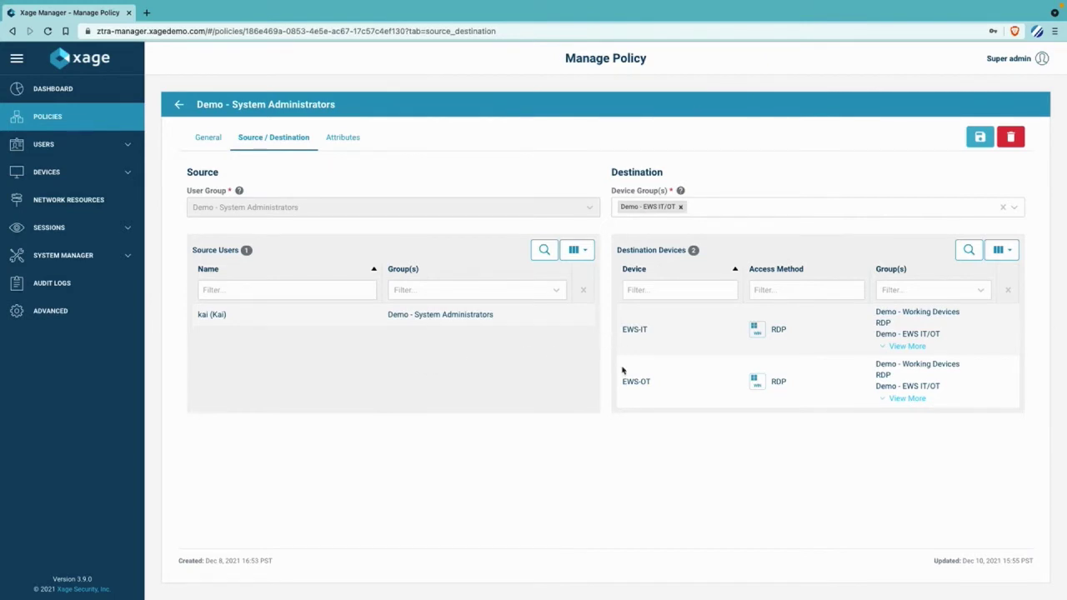
{"action": "left_click", "coordinate": [343, 138]}
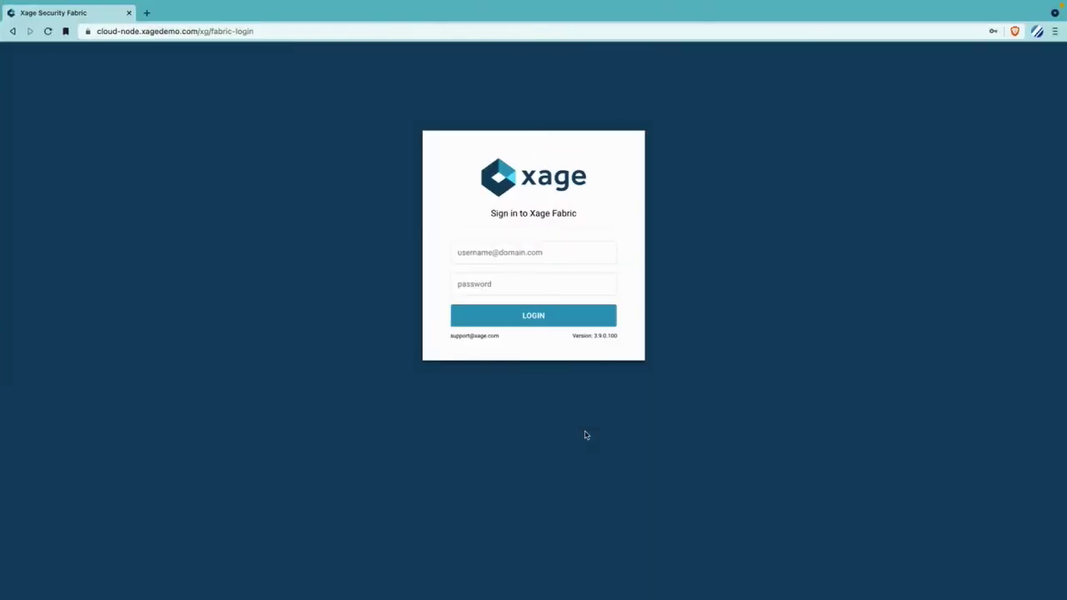
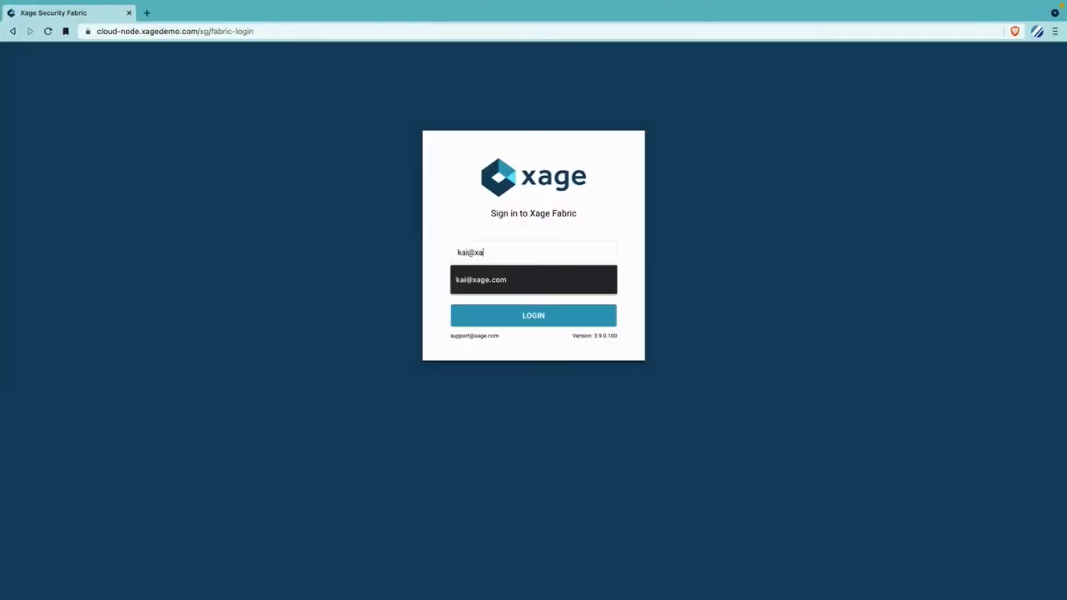
- Log in to Xage Security Fabric with the demo user's e-mail and password
{"action": "key", "text": "Tab"}
{"action": "type", "text": "••••••"}
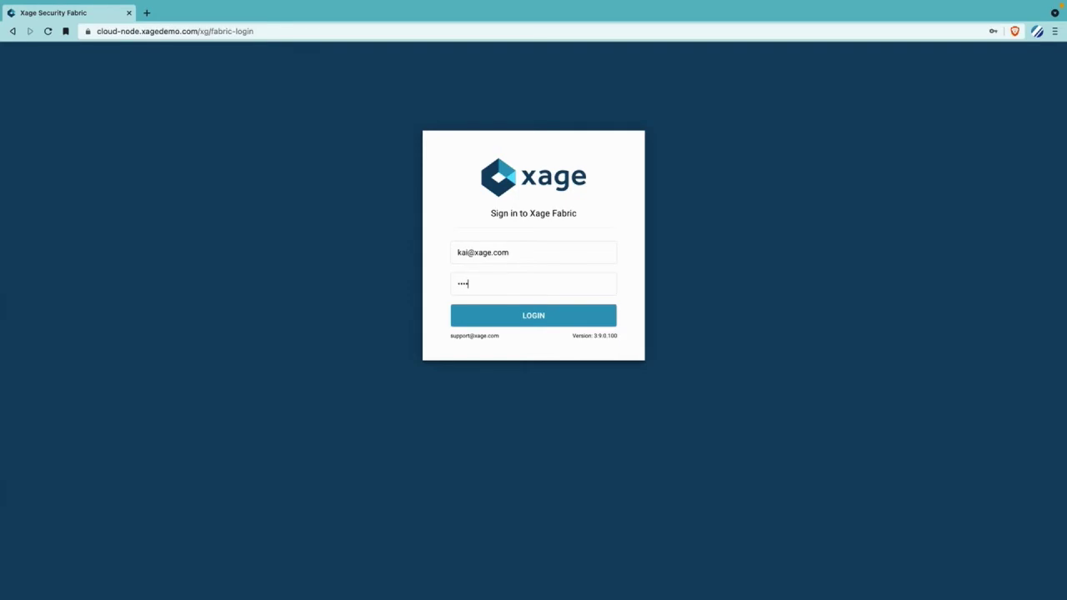
{"action": "type", "text": "••••••"}
{"action": "key", "text": "Return"}
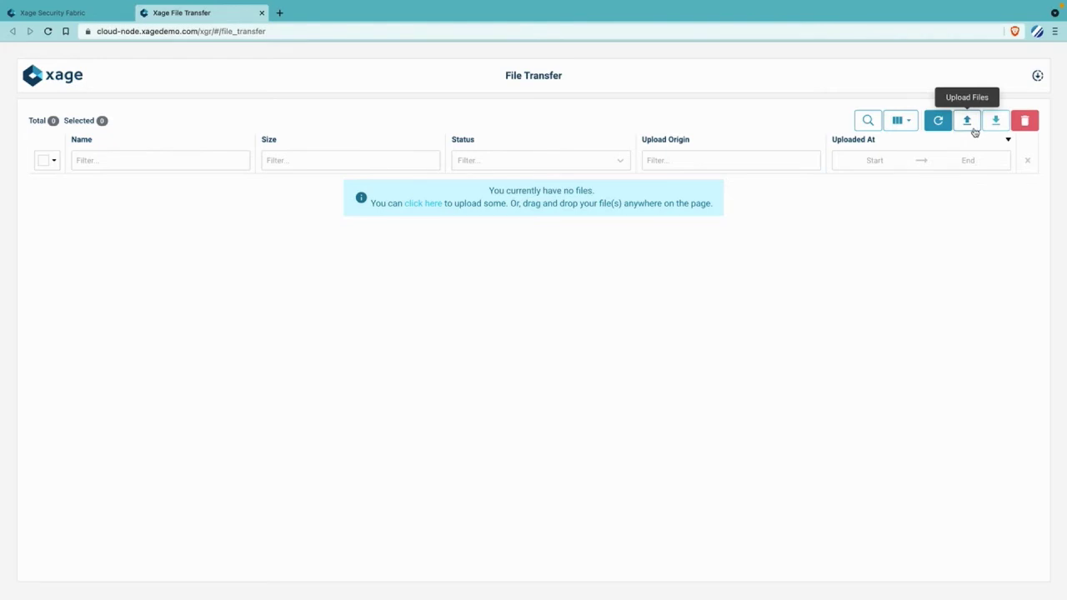
- Upload bad.txt and ModScan64.exe together through the Upload Files window, then close the result
{"action": "left_click", "coordinate": [967, 121]}
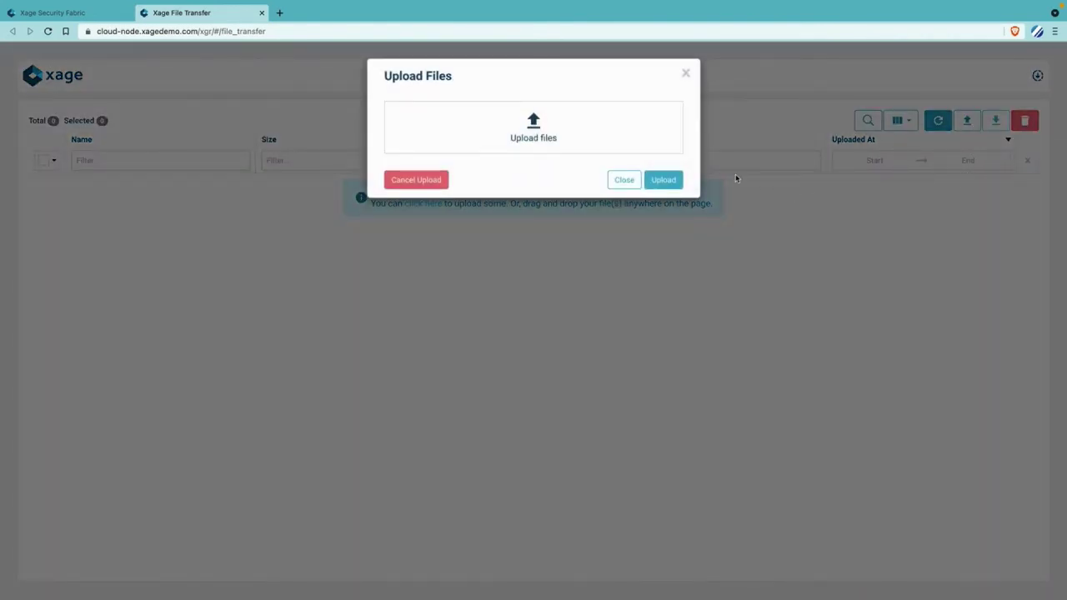
{"action": "left_click", "coordinate": [617, 147]}
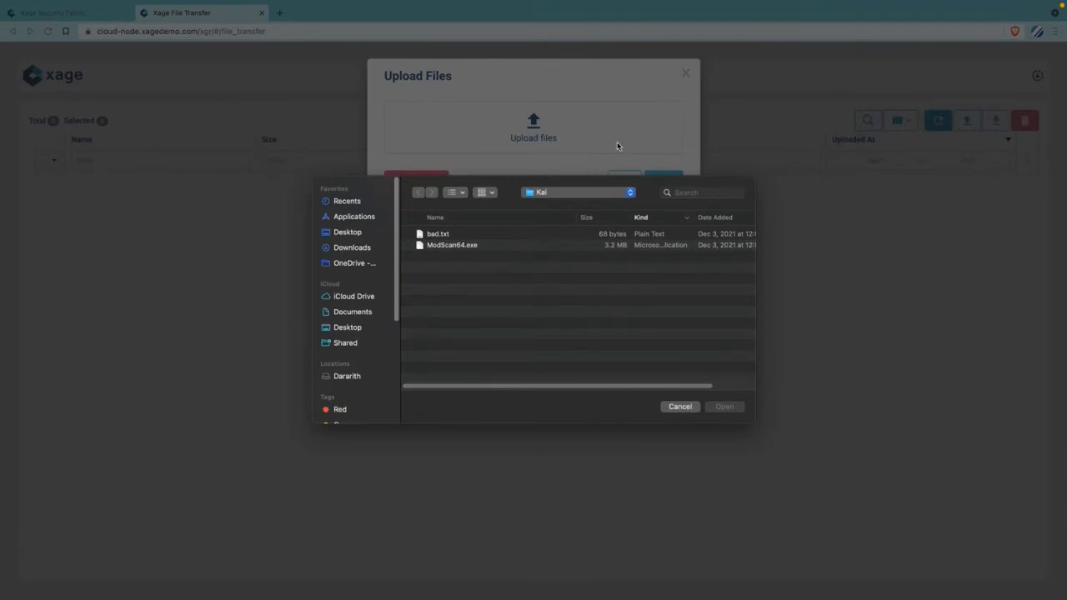
{"action": "left_click_drag", "start_coordinate": [490, 258], "coordinate": [463, 229]}
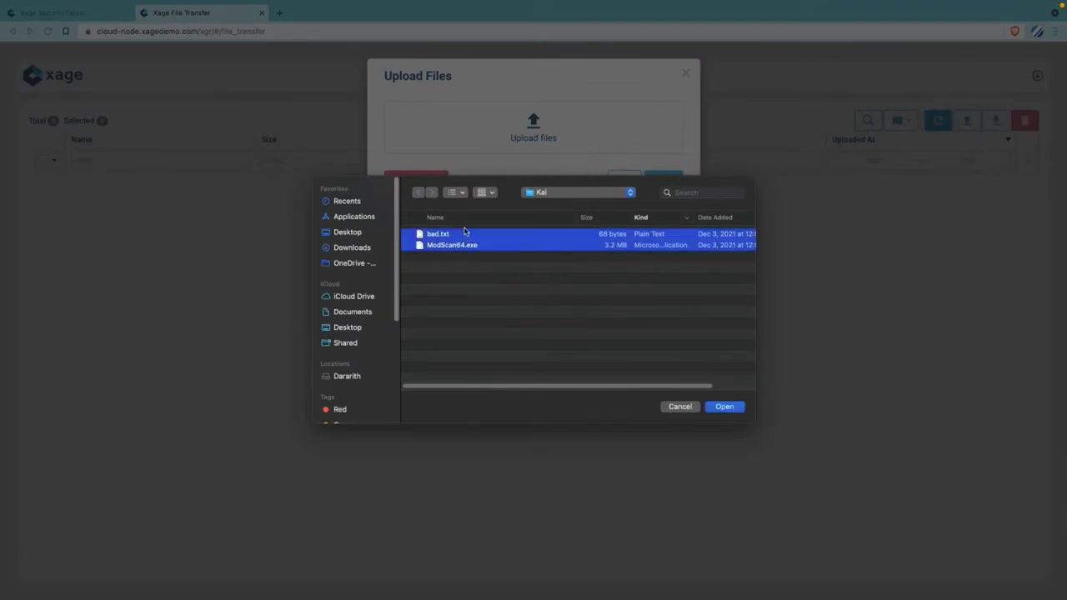
{"action": "left_click", "coordinate": [712, 407]}
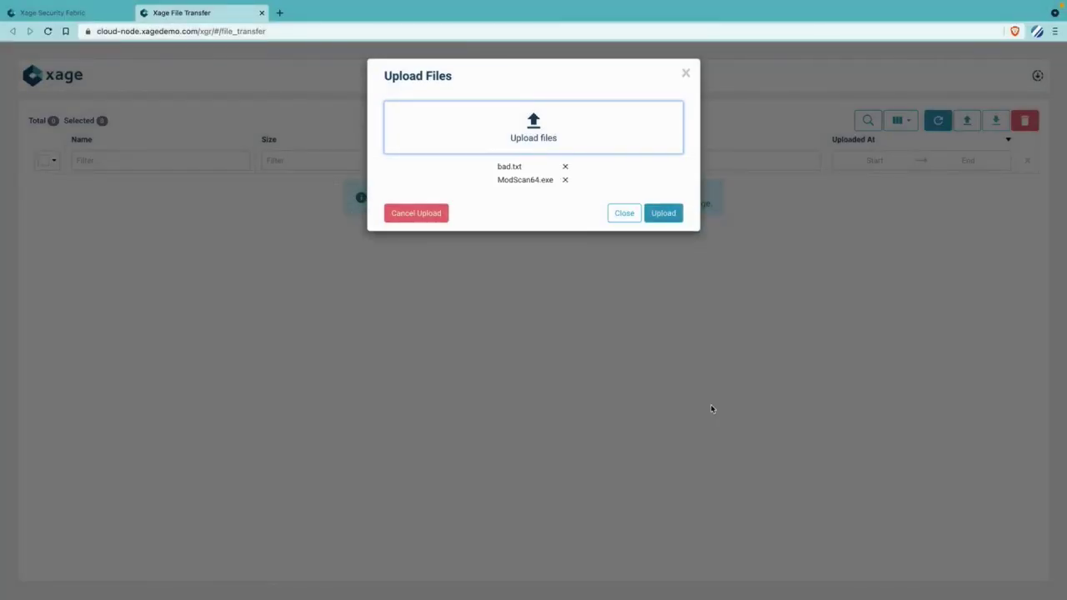
{"action": "left_click", "coordinate": [674, 218]}
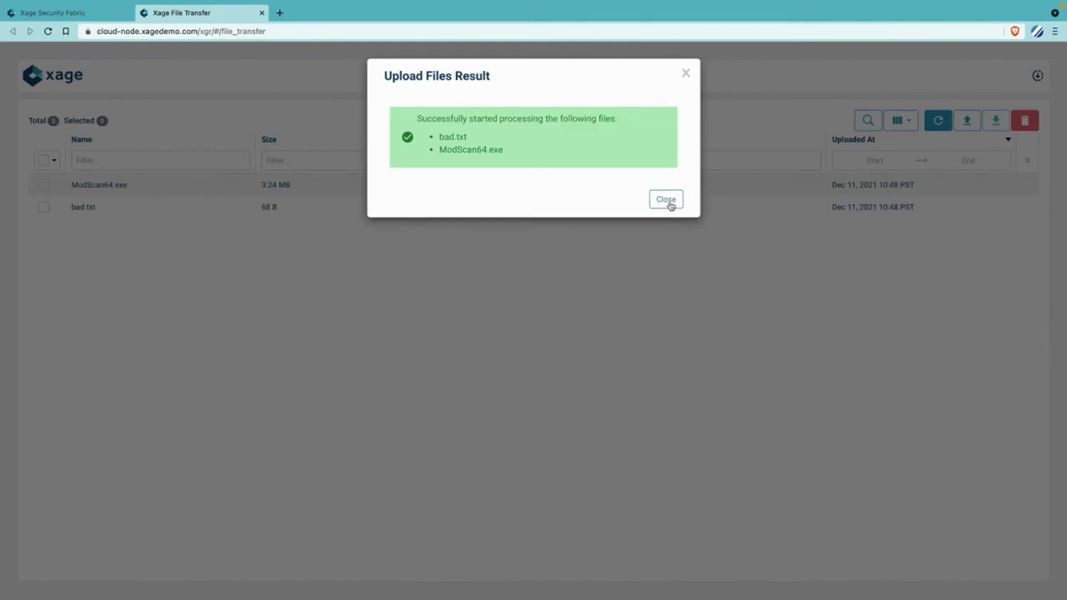
{"action": "left_click", "coordinate": [669, 205]}
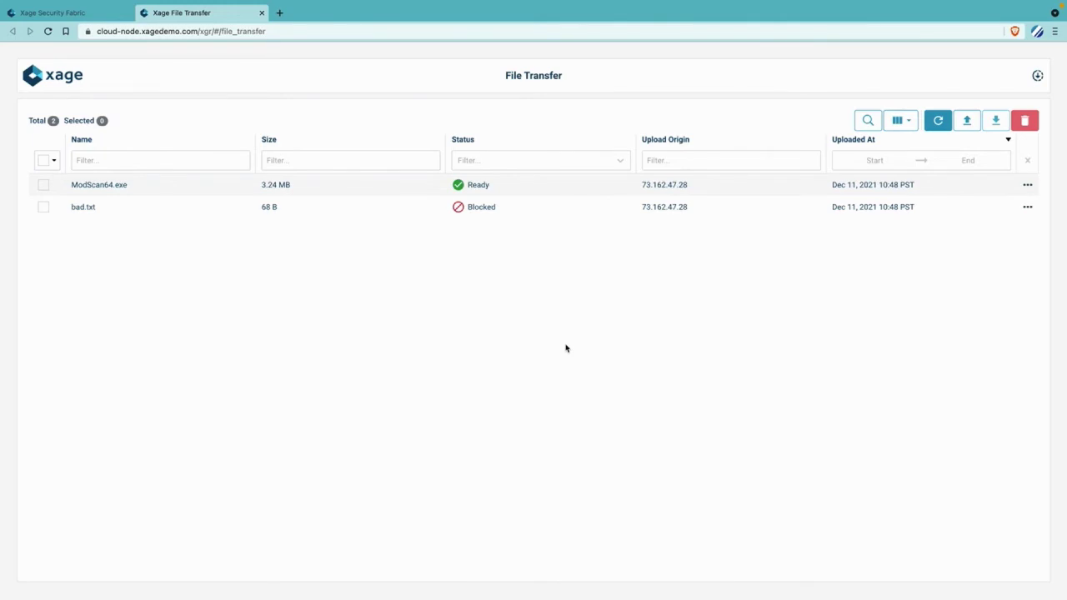
- Return to the devices list and start a remote session to EWS-OT
{"action": "mouse_move", "coordinate": [491, 210]}
{"action": "left_click", "coordinate": [101, 16]}
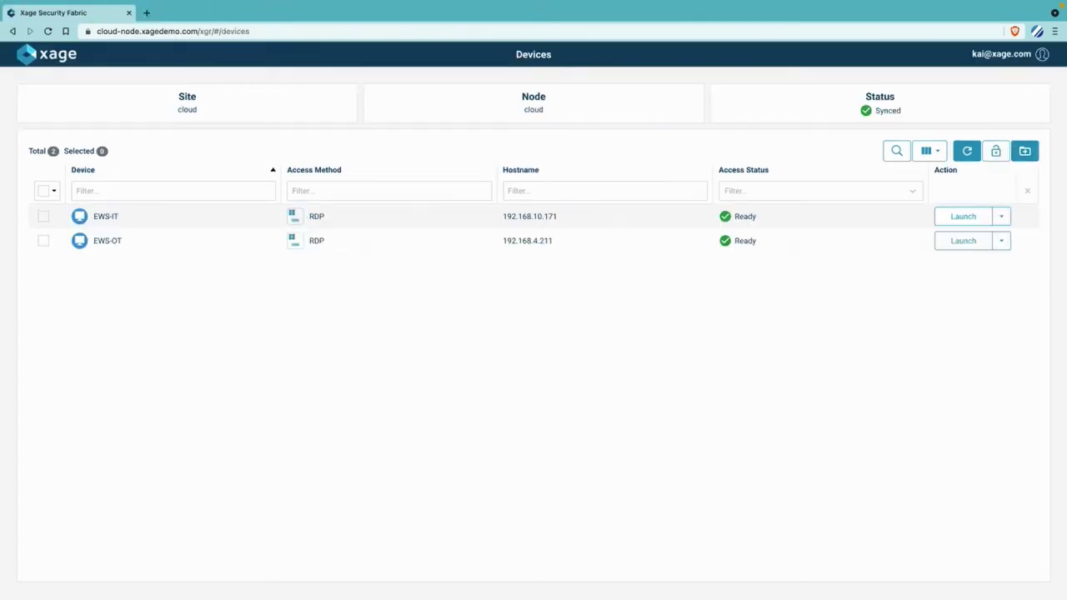
{"action": "left_click", "coordinate": [979, 241]}
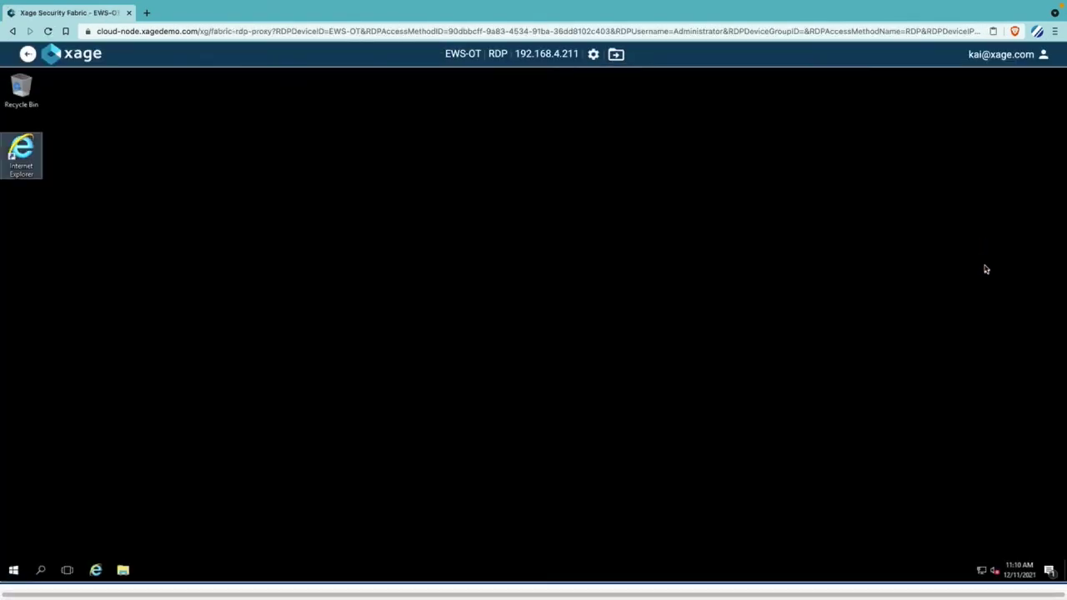
- Copy the session's file transfer address and load it in the remote Internet Explorer
{"action": "left_click", "coordinate": [621, 56]}
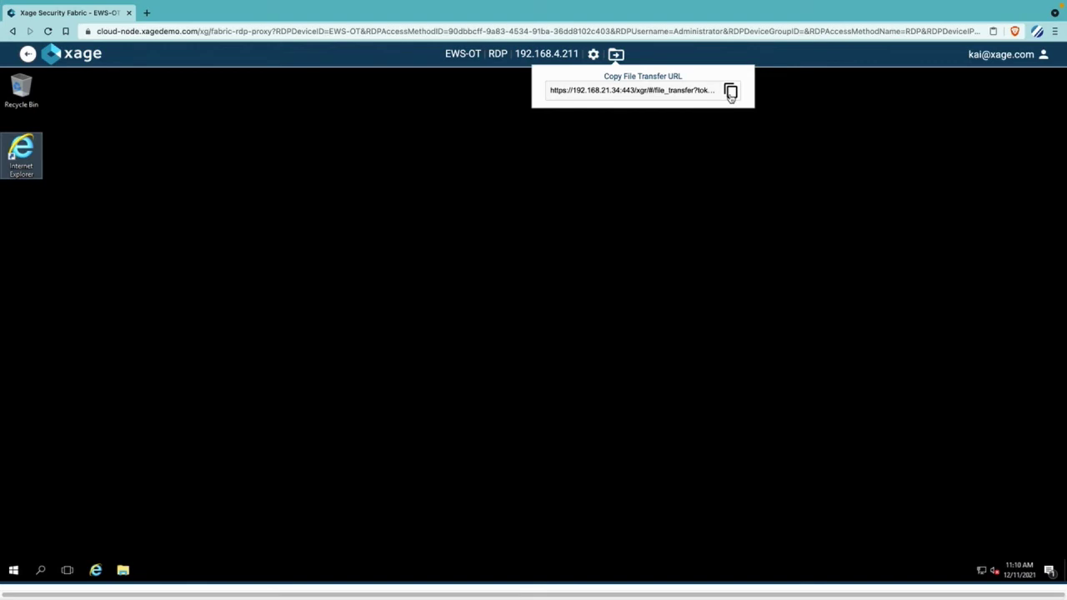
{"action": "left_click", "coordinate": [730, 93]}
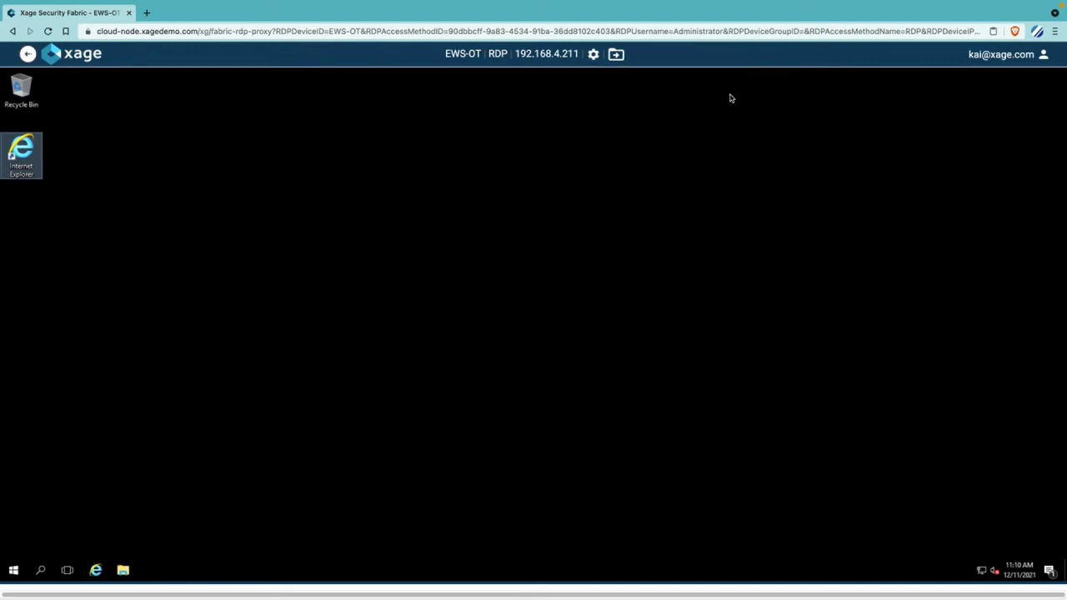
{"action": "double_click", "coordinate": [24, 164]}
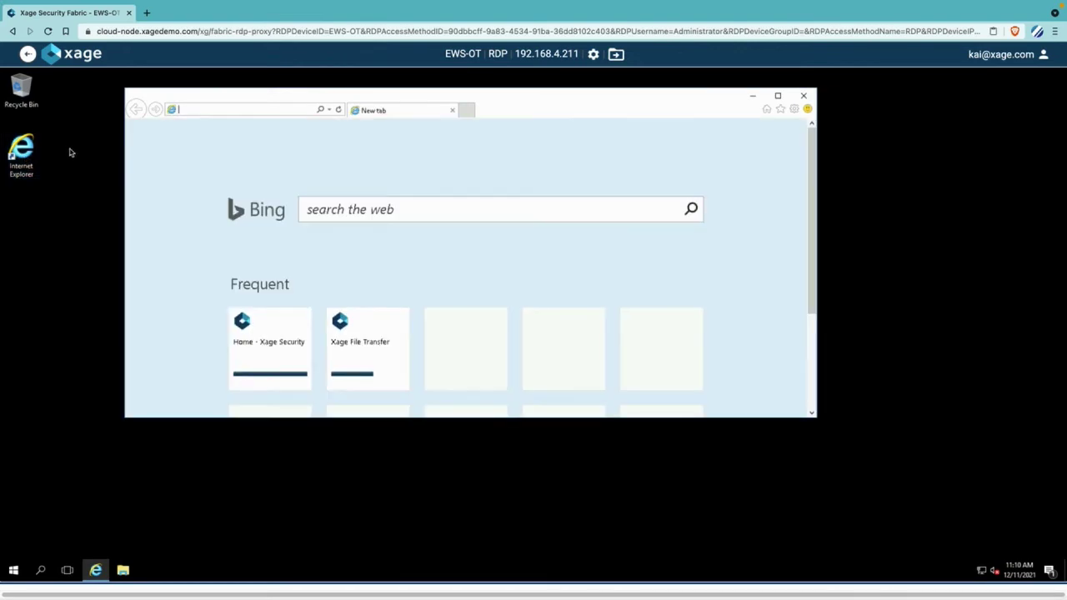
{"action": "right_click", "coordinate": [233, 110]}
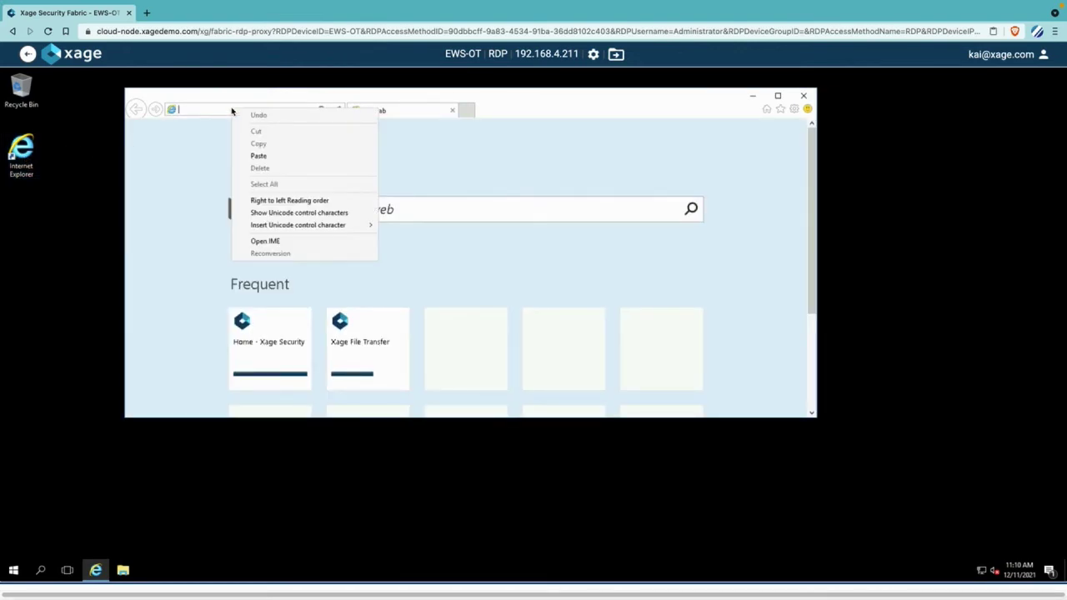
{"action": "left_click", "coordinate": [257, 156]}
{"action": "key", "text": "Return"}
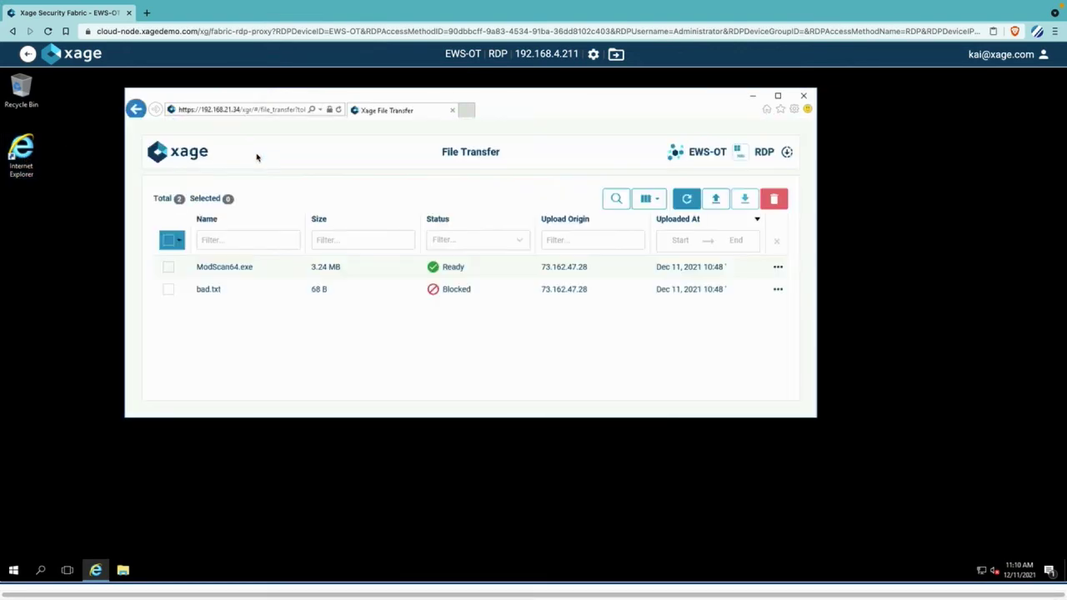
- Download ModScan64.exe, save it, and open the folder containing the download
{"action": "left_click", "coordinate": [167, 268]}
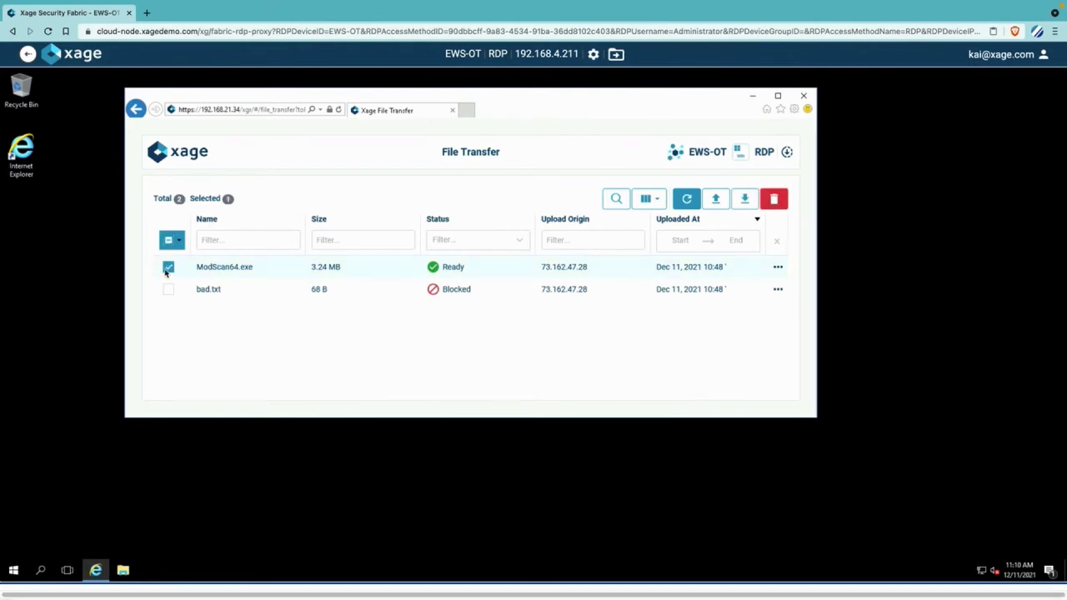
{"action": "left_click", "coordinate": [740, 204]}
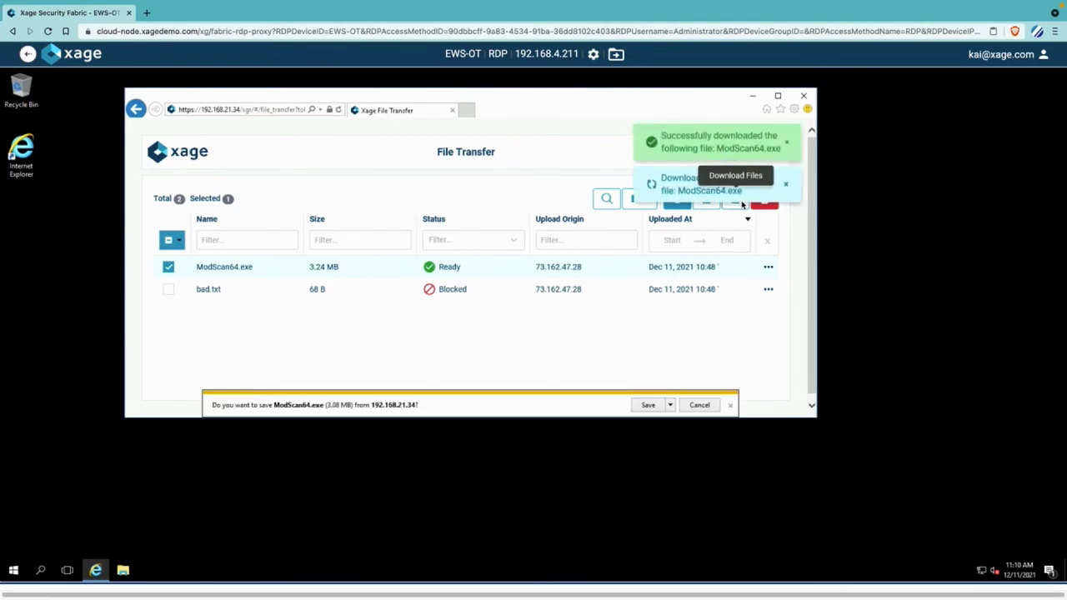
{"action": "left_click", "coordinate": [648, 405]}
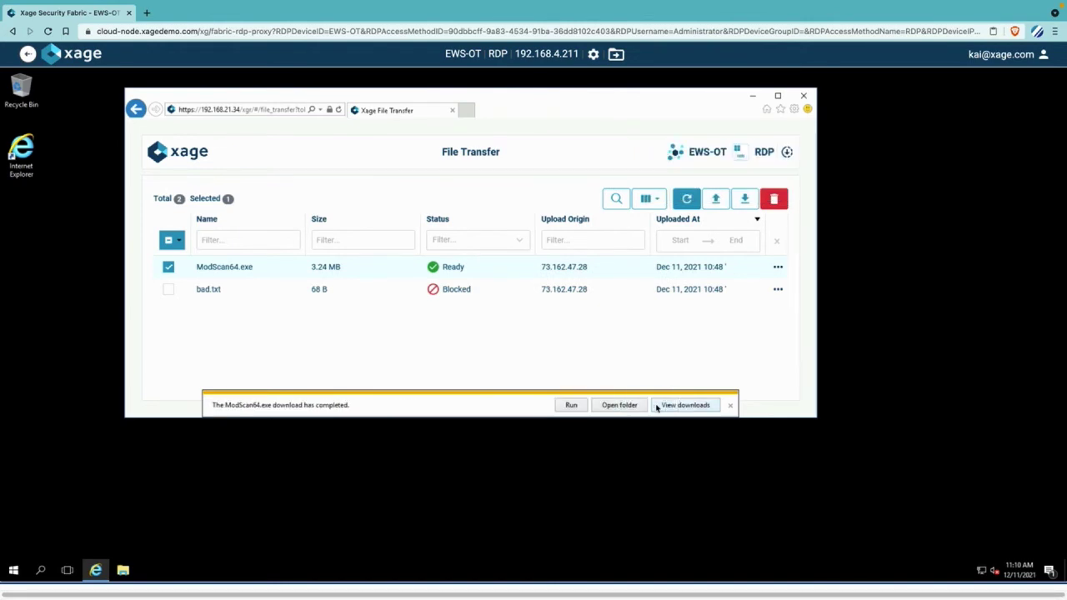
{"action": "left_click", "coordinate": [637, 406]}
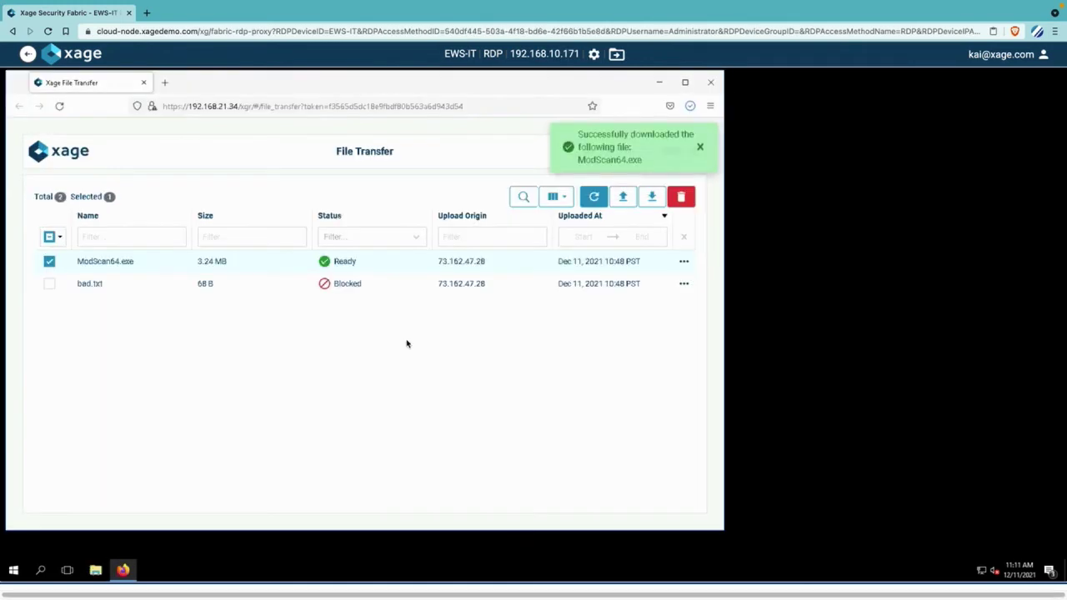
- Leave the remote session and log out of Xage Fabric
{"action": "left_click", "coordinate": [30, 56]}
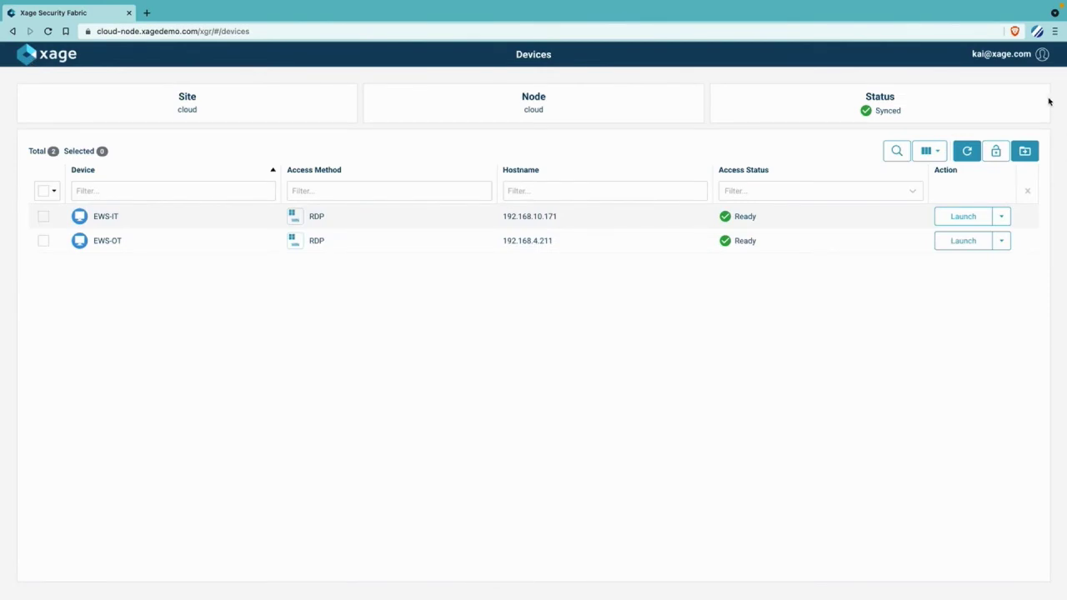
{"action": "left_click", "coordinate": [1043, 56]}
{"action": "left_click", "coordinate": [1033, 112]}
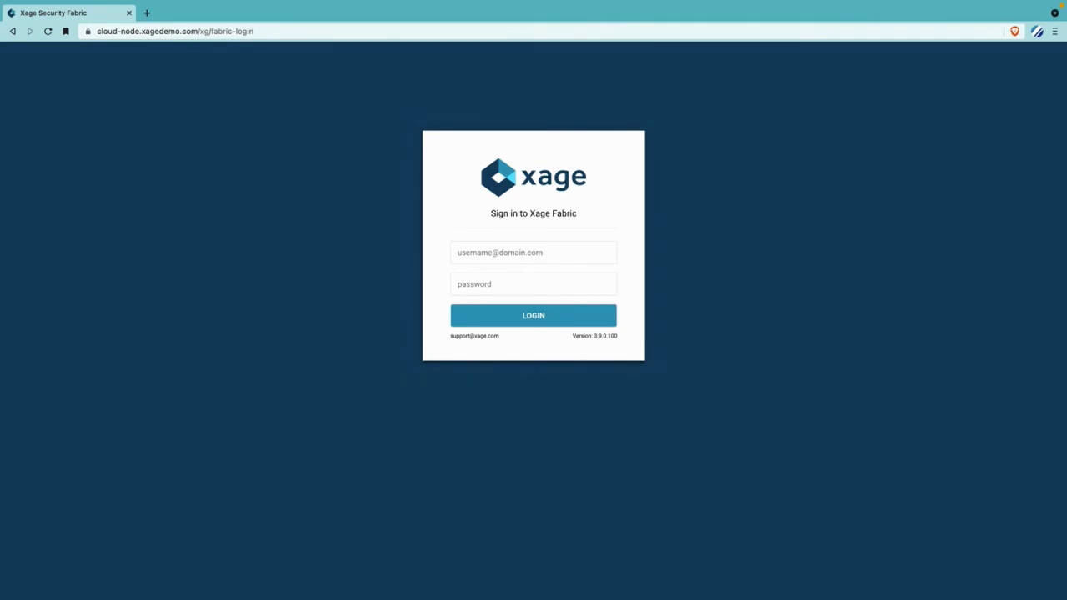
- Log back in using the other user's suggested username and password
{"action": "type", "text": "noa"}
{"action": "key", "text": "Down"}
{"action": "key", "text": "Tab"}
{"action": "type", "text": "•••••••••••"}
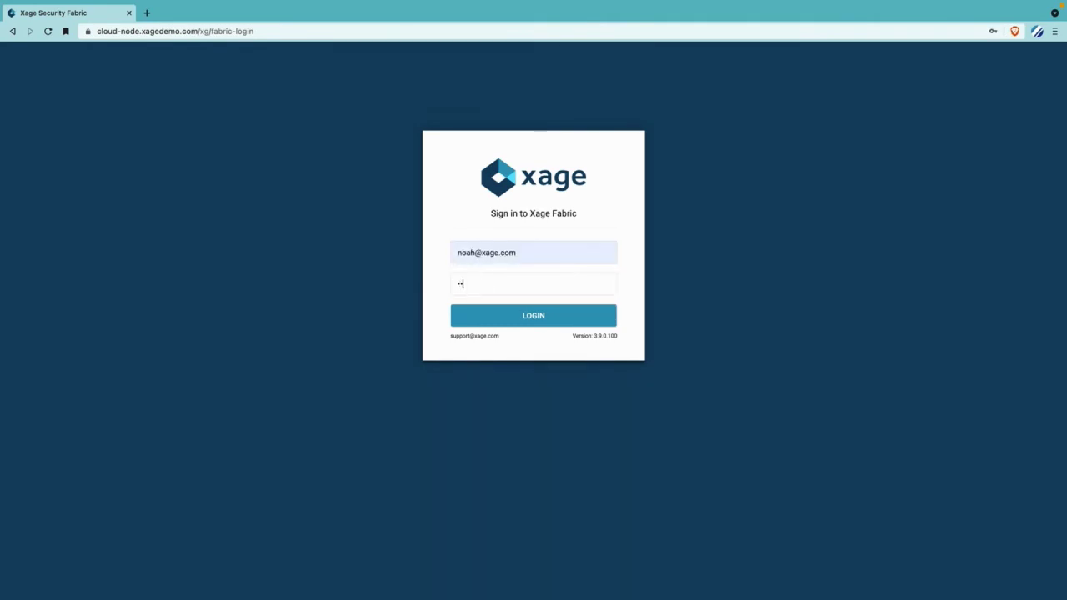
{"action": "key", "text": "Return"}
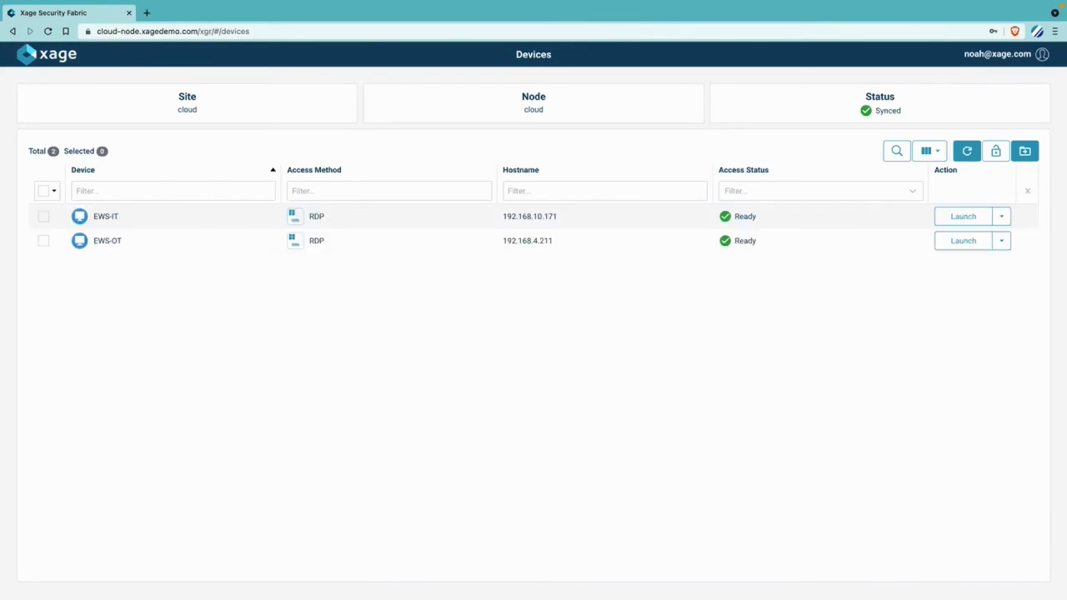
- Launch the RDP session from the EWS-OT row of the Devices list
{"action": "left_click", "coordinate": [980, 246]}
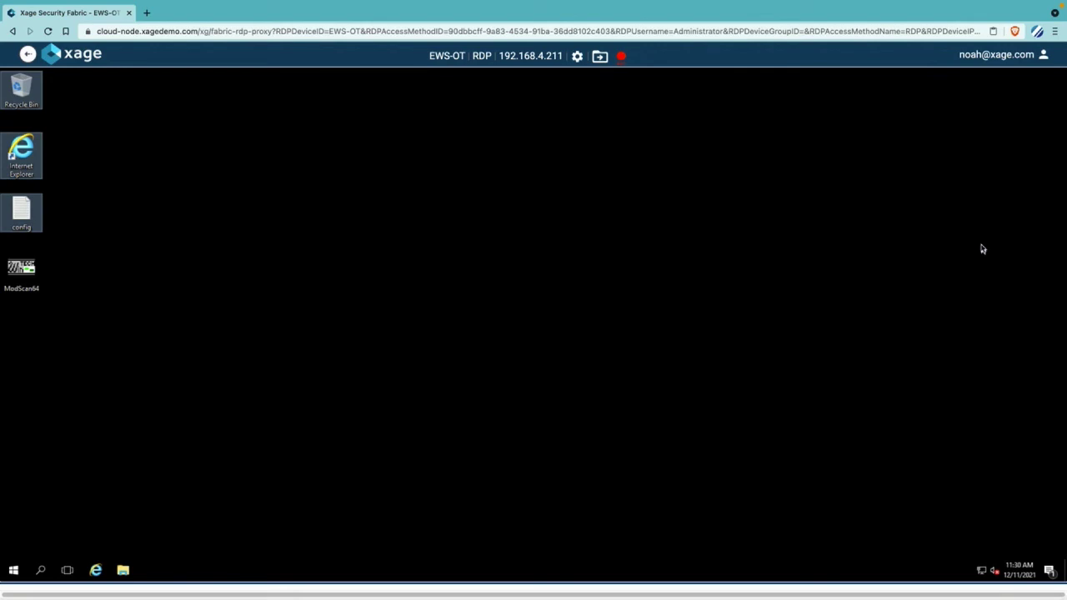
- Copy the EWS-OT file transfer URL and load it in Internet Explorer on the remote desktop
{"action": "left_click", "coordinate": [601, 57]}
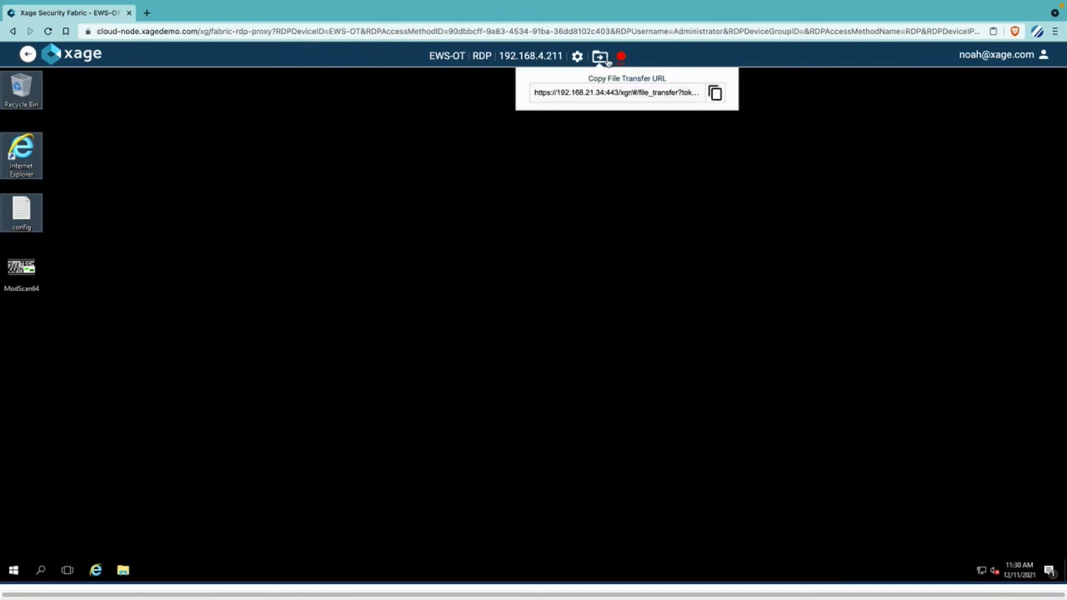
{"action": "left_click", "coordinate": [714, 92]}
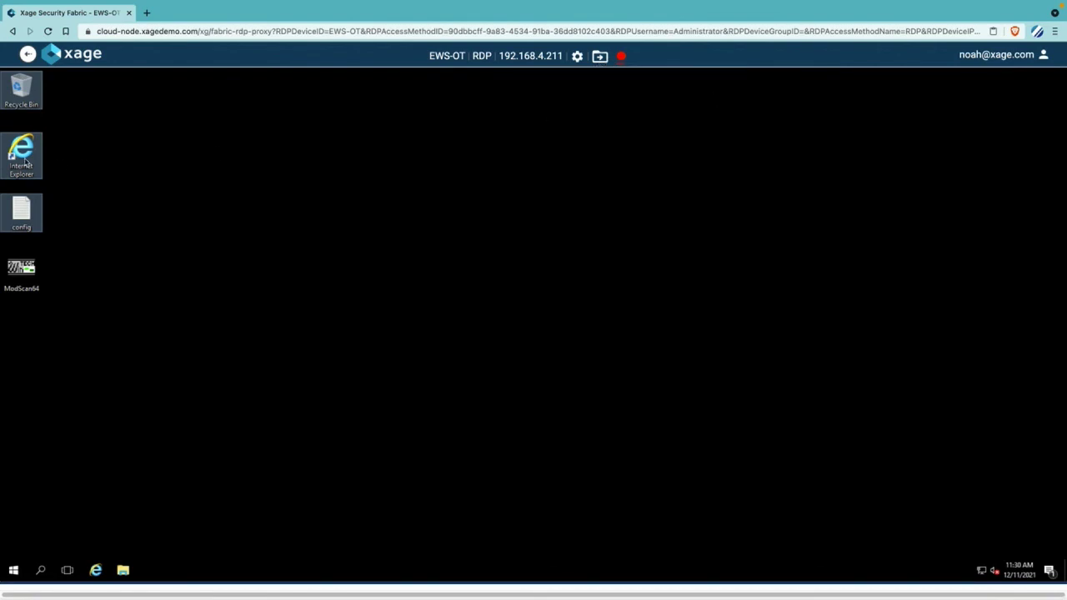
{"action": "left_click", "coordinate": [94, 161]}
{"action": "double_click", "coordinate": [17, 157]}
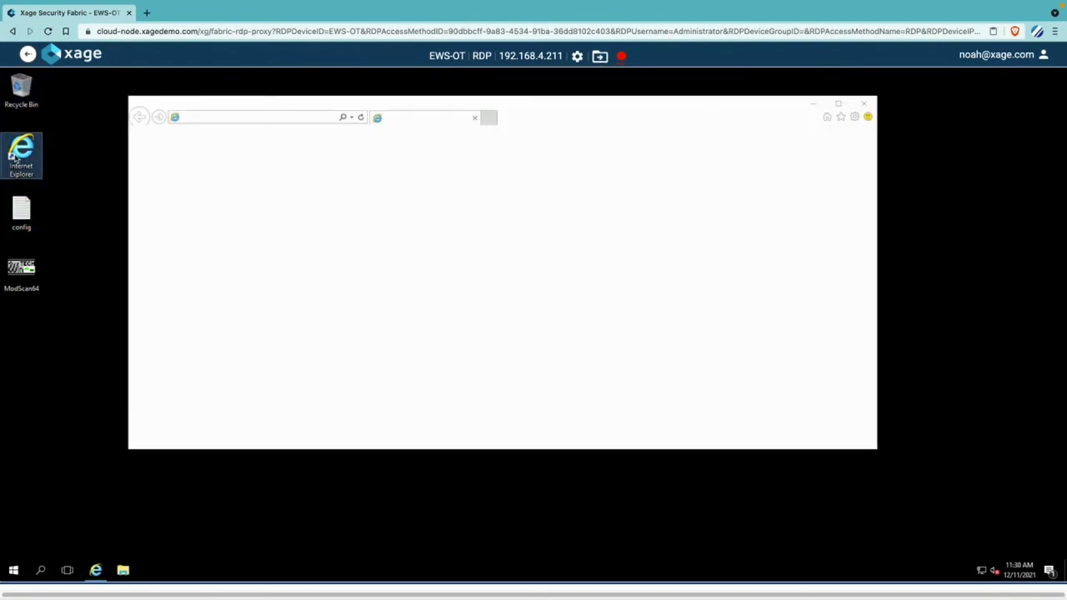
{"action": "right_click", "coordinate": [187, 119]}
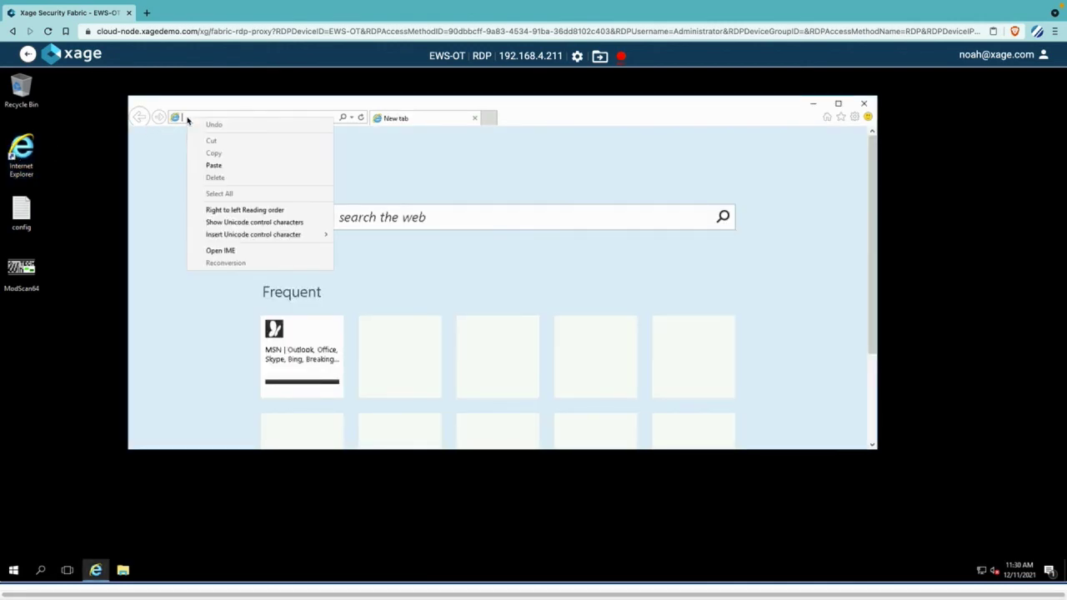
{"action": "left_click", "coordinate": [213, 164]}
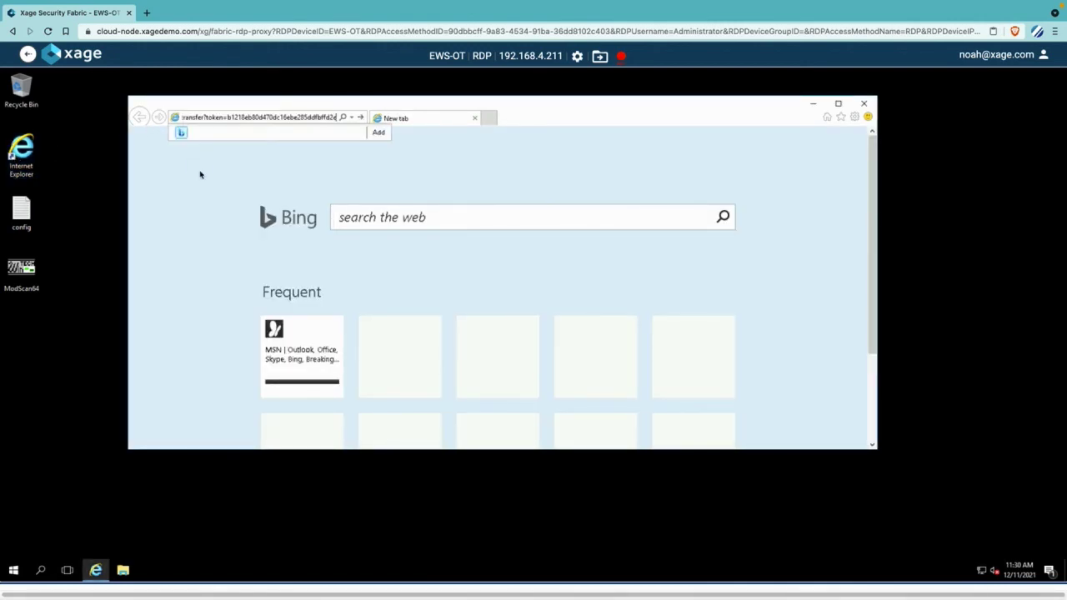
{"action": "key", "text": "Return"}
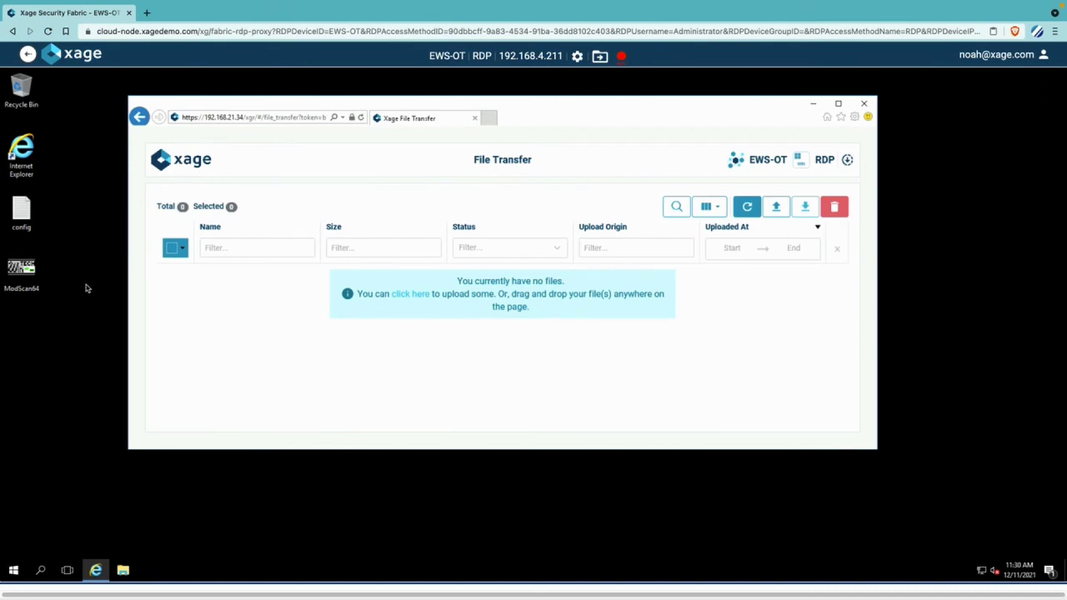
- Marquee-select the config and ModScan64 files together on the remote desktop
{"action": "left_click_drag", "start_coordinate": [79, 309], "coordinate": [405, 327]}
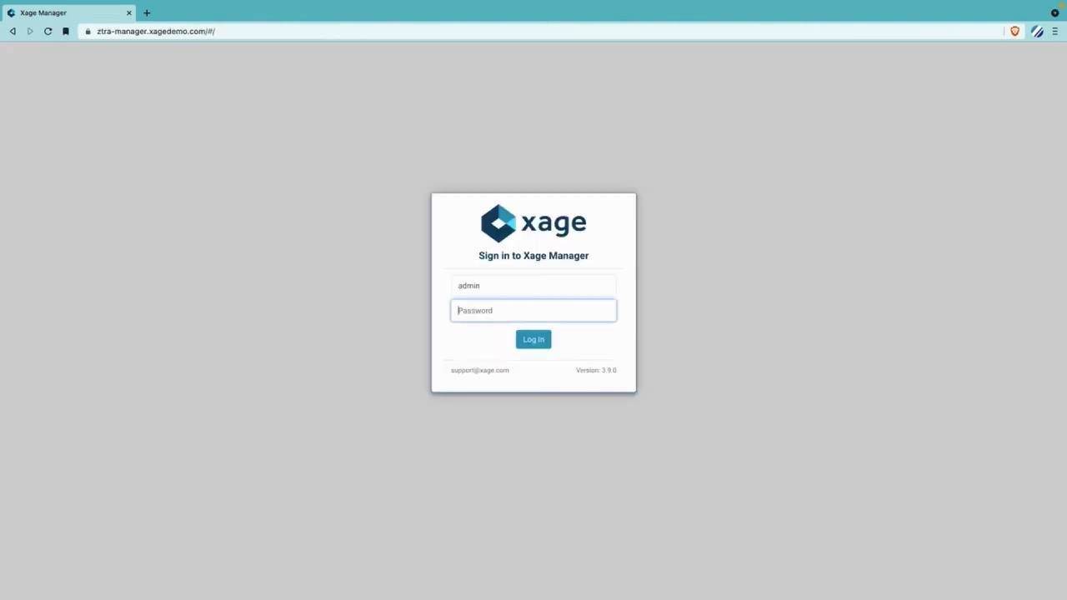
- Log in to Xage Manager with the account password and go to Audit Logs
{"action": "type", "text": "•••••••••••"}
{"action": "key", "text": "Return"}
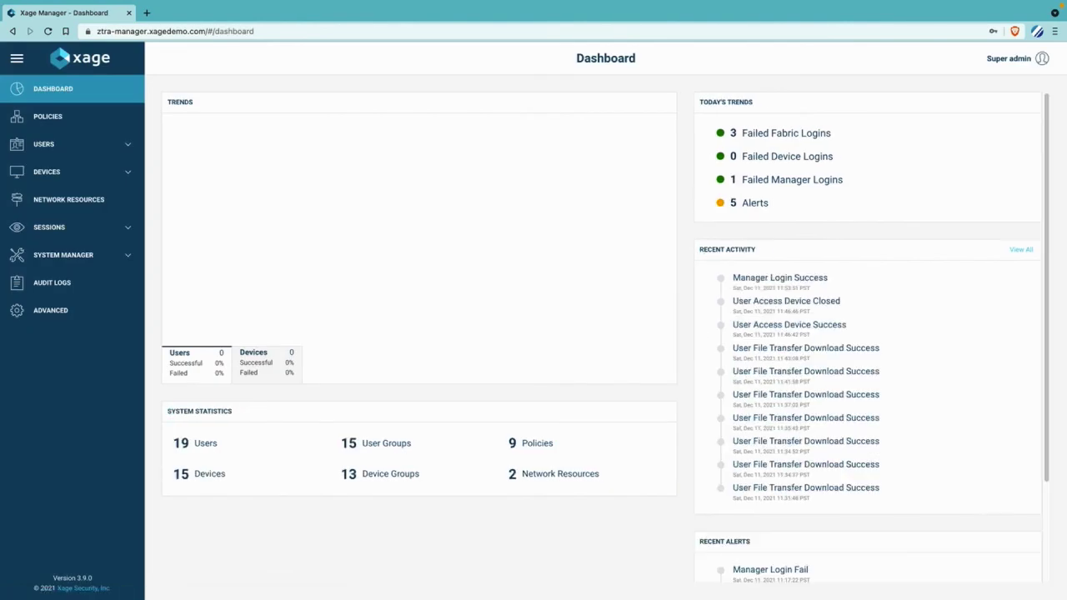
{"action": "left_click", "coordinate": [75, 285]}
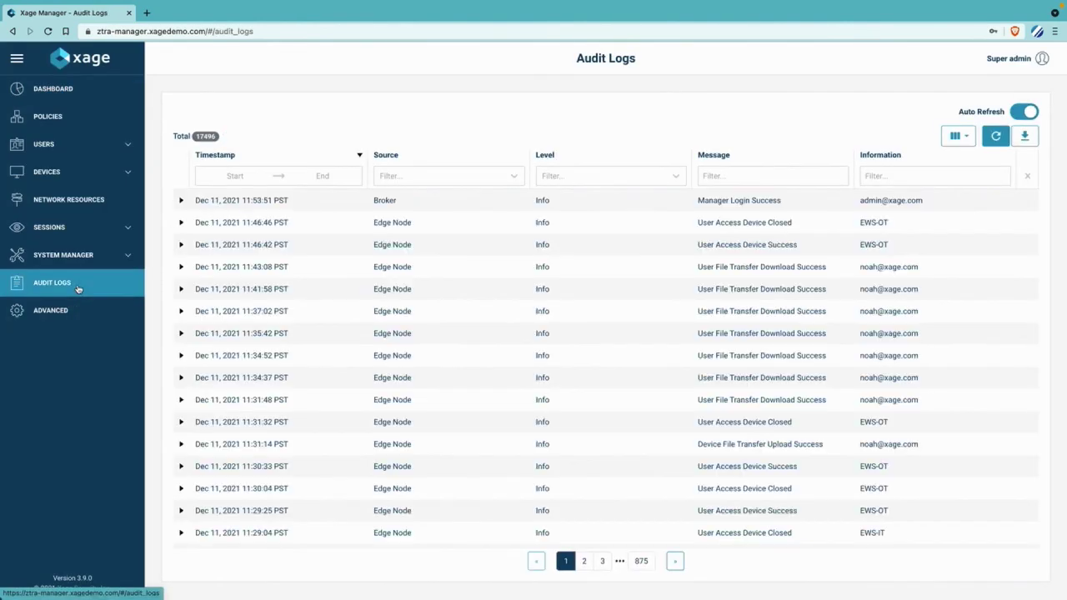
- Filter messages by 'file transfer' (454 entries) and inspect the 11:34:52 config.txt download
{"action": "left_click", "coordinate": [750, 172]}
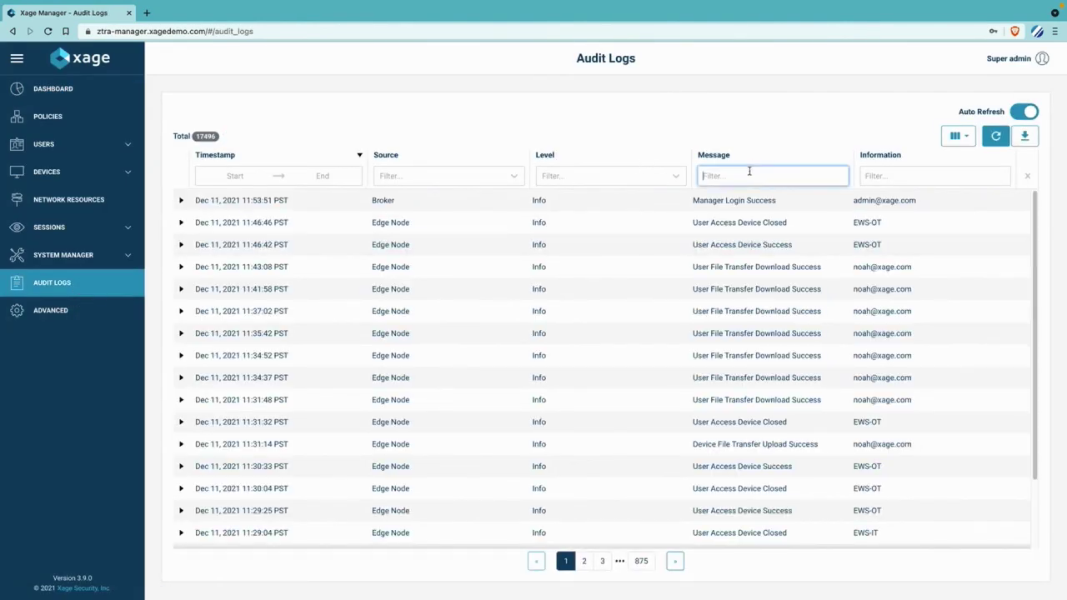
{"action": "type", "text": "file transfer"}
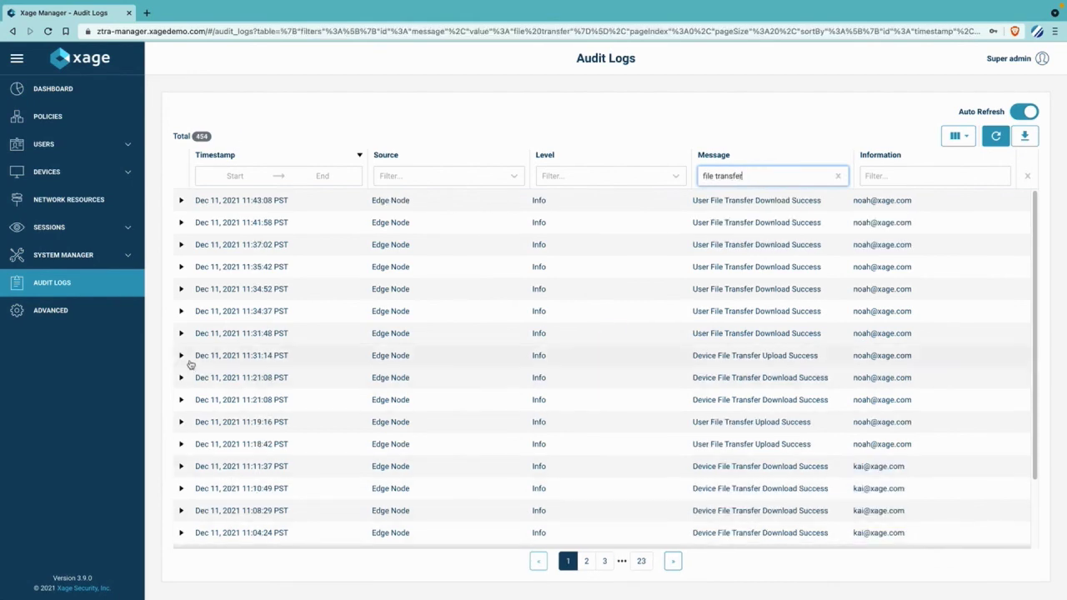
{"action": "left_click", "coordinate": [181, 289]}
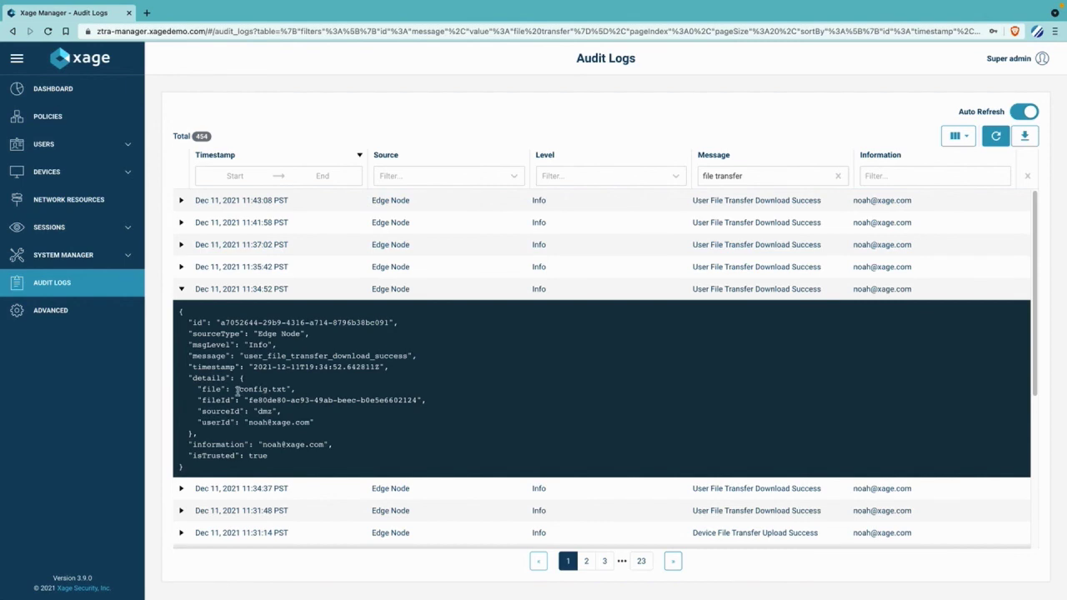
{"action": "left_click_drag", "start_coordinate": [238, 389], "coordinate": [290, 398]}
- Refilter messages by 'antivirus' (59 alerts) and expand the latest alert showing bad.txt's EICAR detection
{"action": "left_click", "coordinate": [171, 287]}
{"action": "triple_click", "coordinate": [759, 176]}
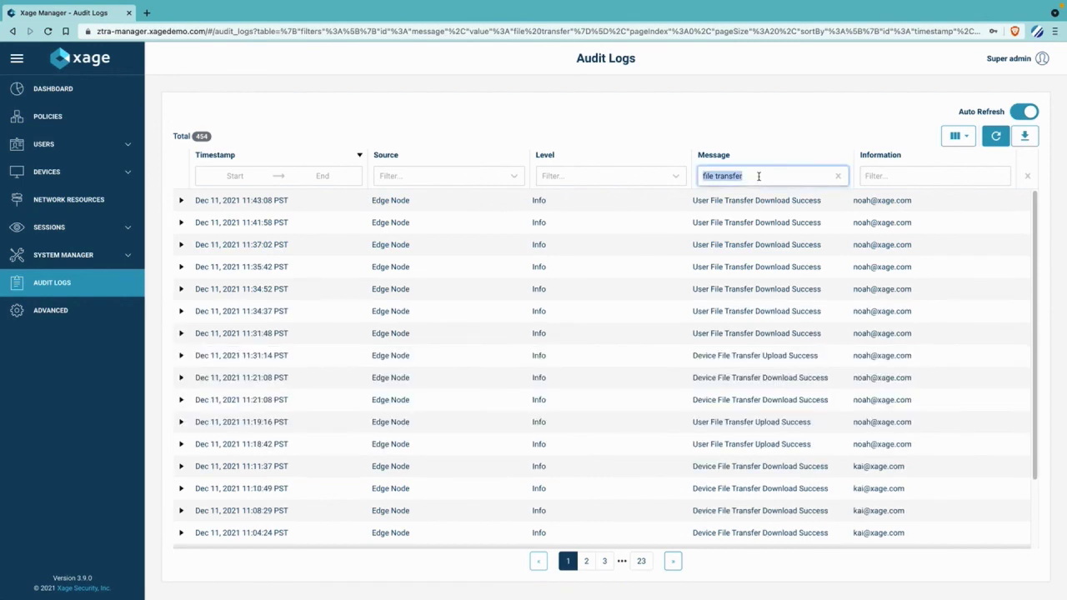
{"action": "type", "text": "antivirus"}
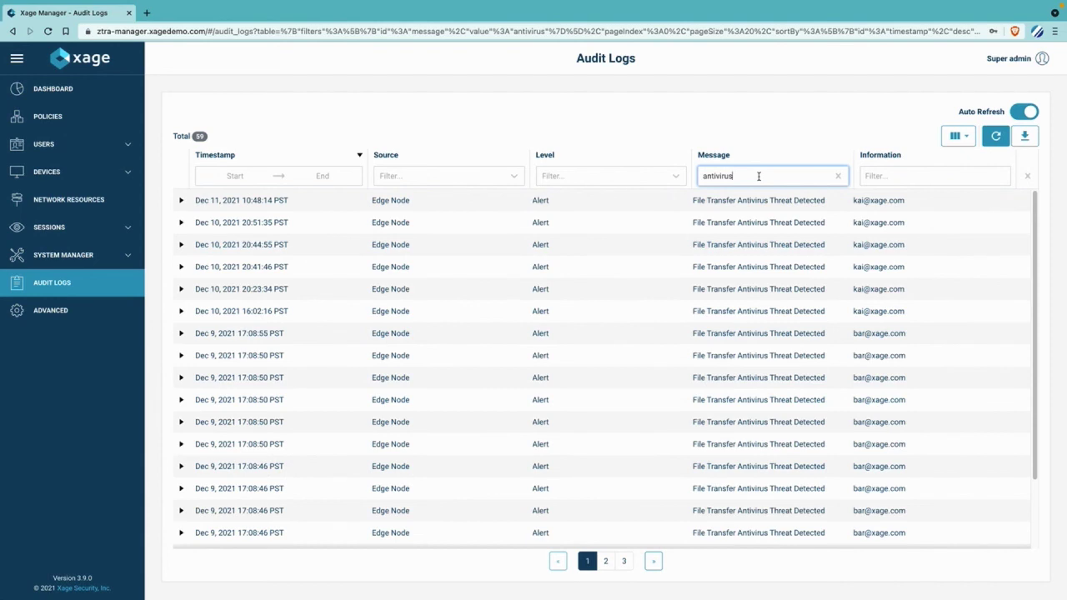
{"action": "left_click", "coordinate": [180, 201]}
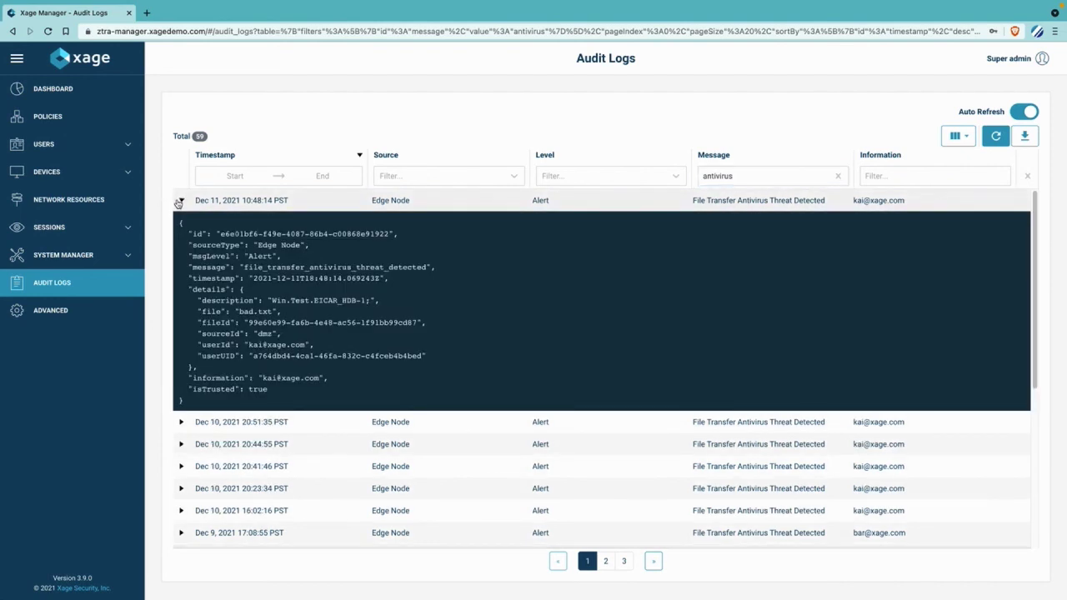